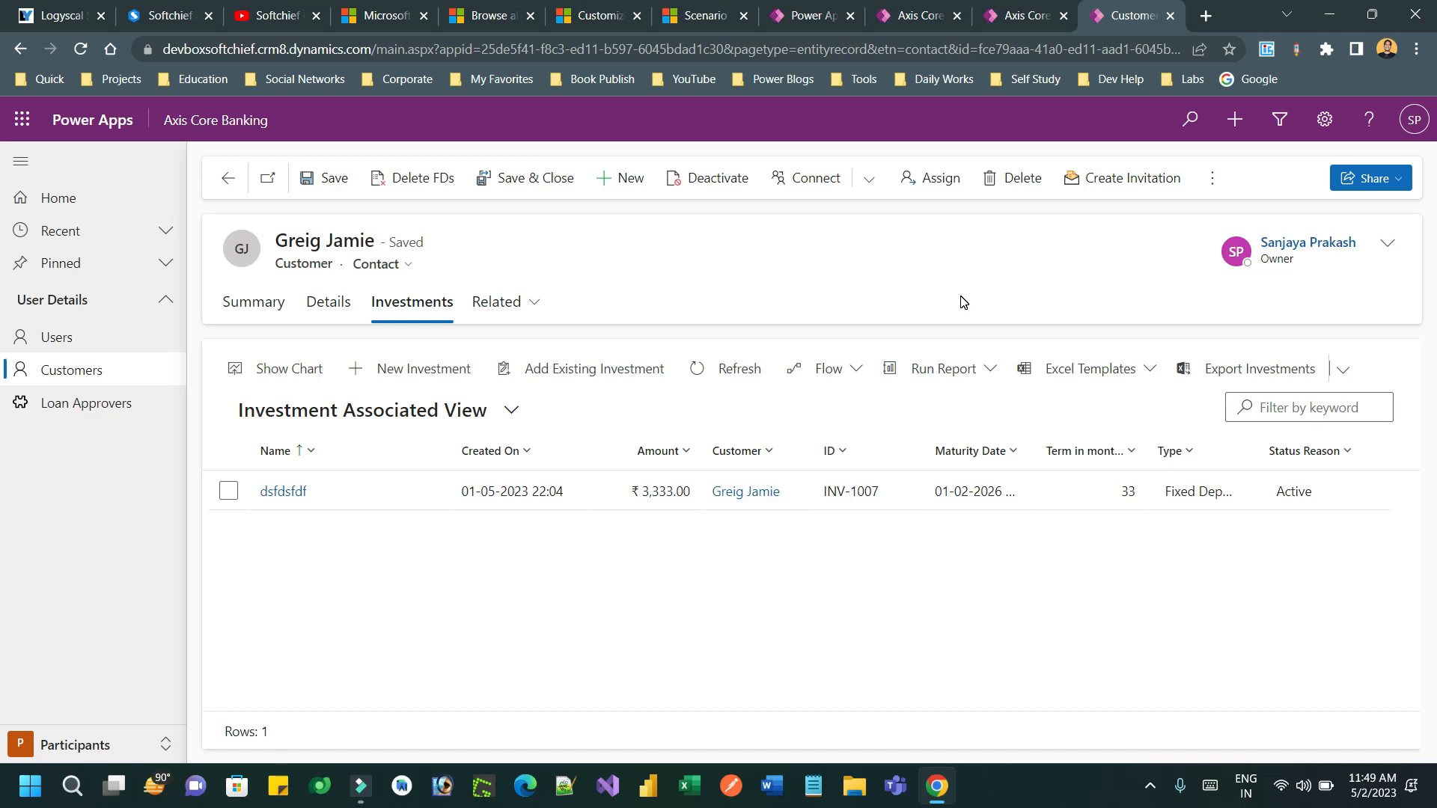
Review the customer record's Summary and Investments tabs in the published banking app.
click(262, 314)
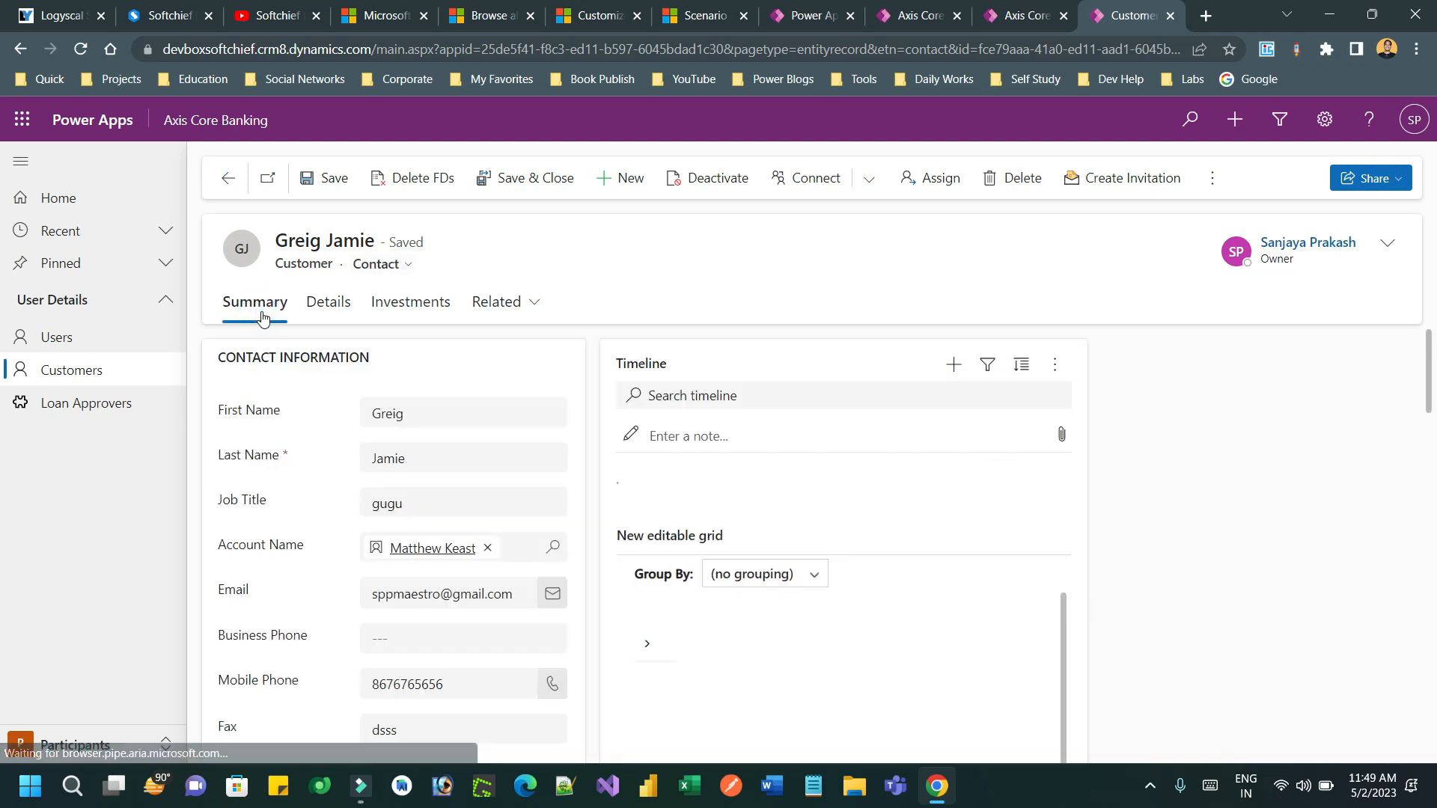
double_click(305, 264)
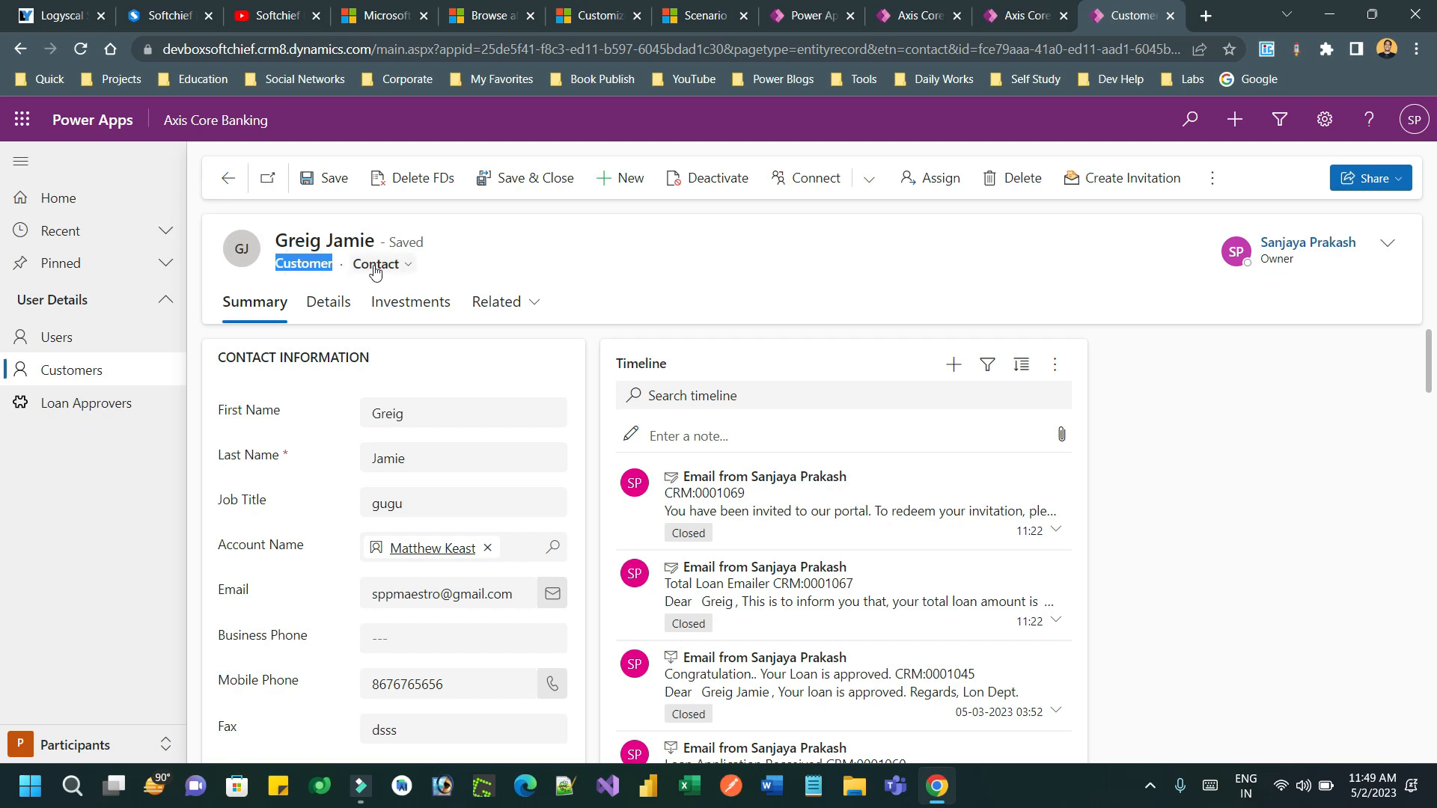
click(430, 306)
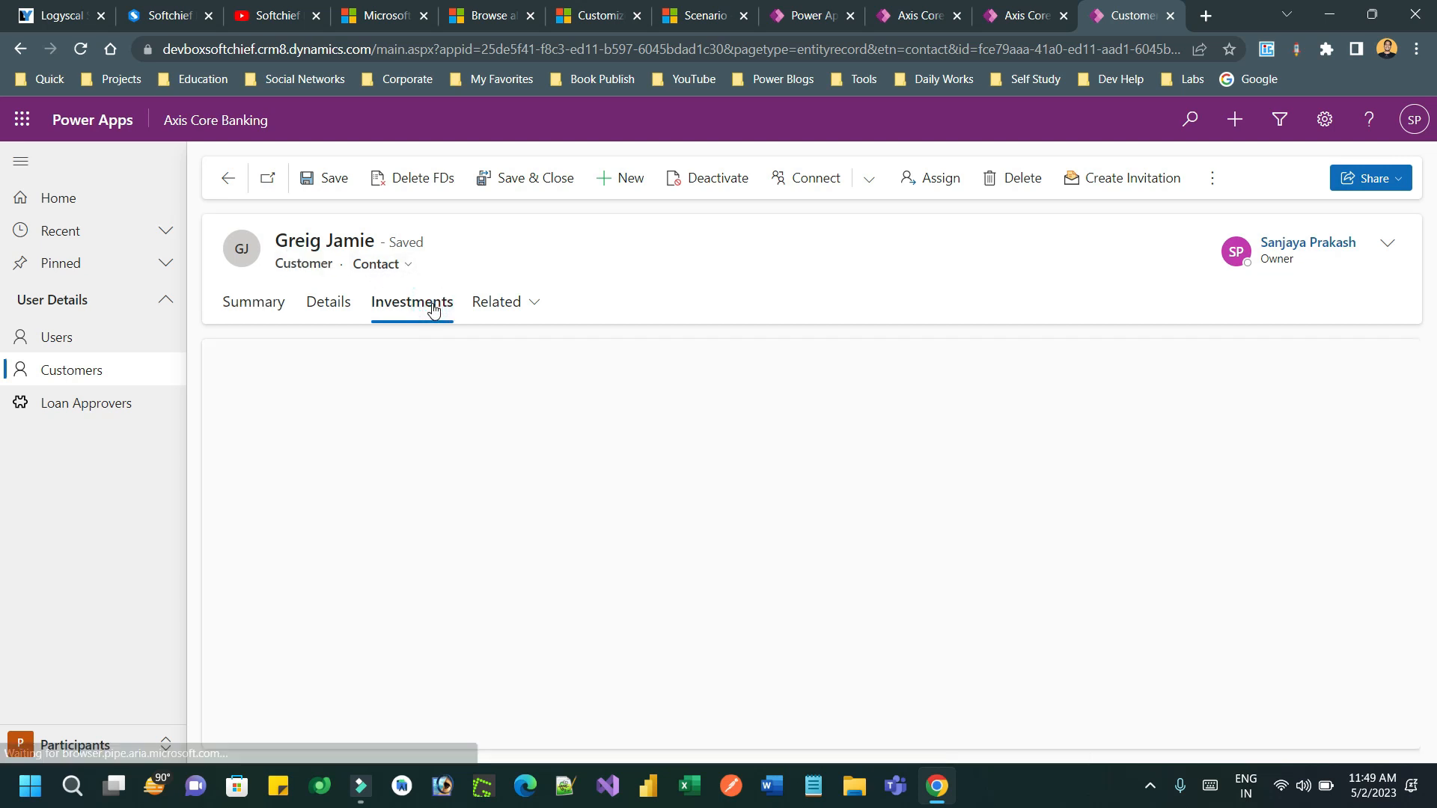
double_click(296, 262)
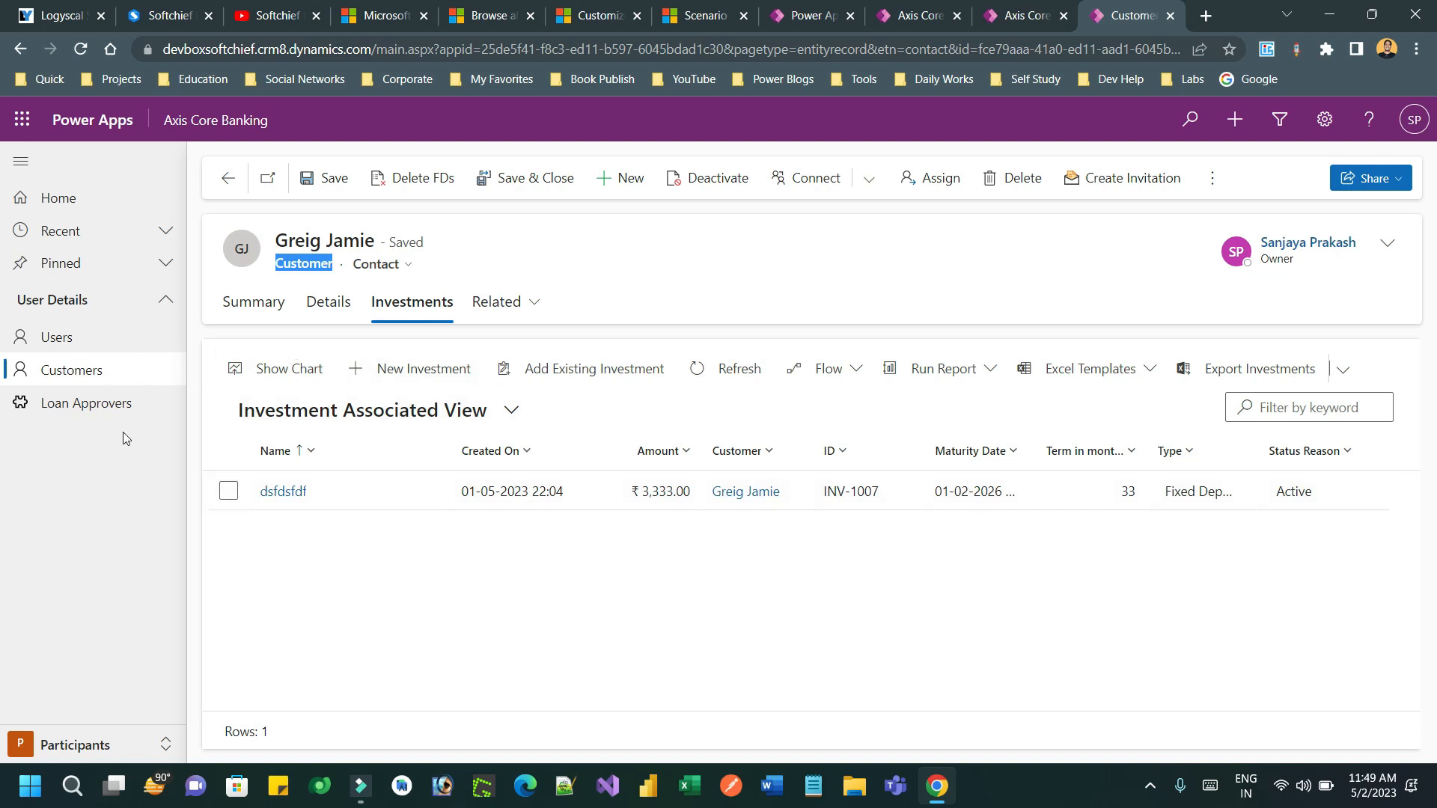
click(123, 741)
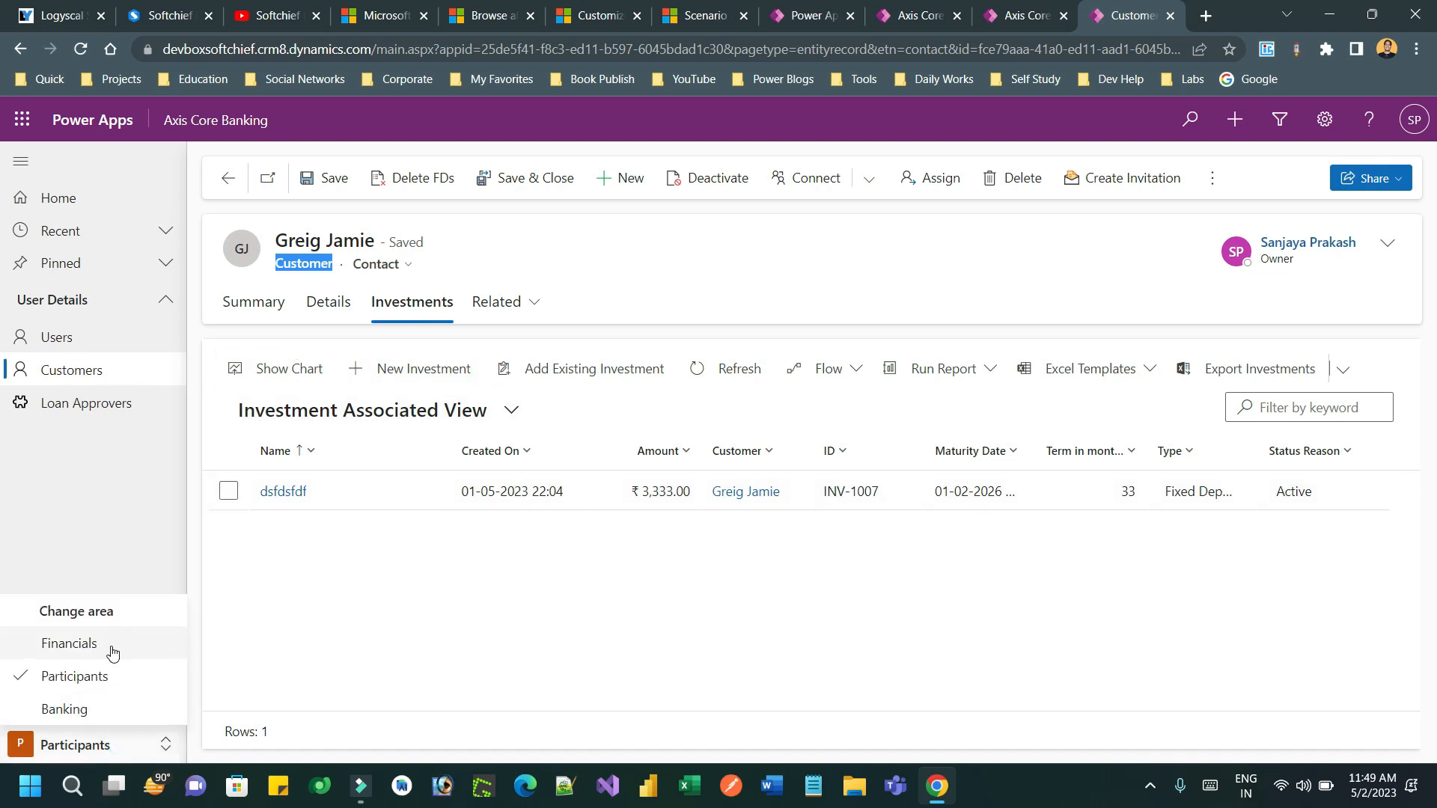
click(112, 649)
click(108, 439)
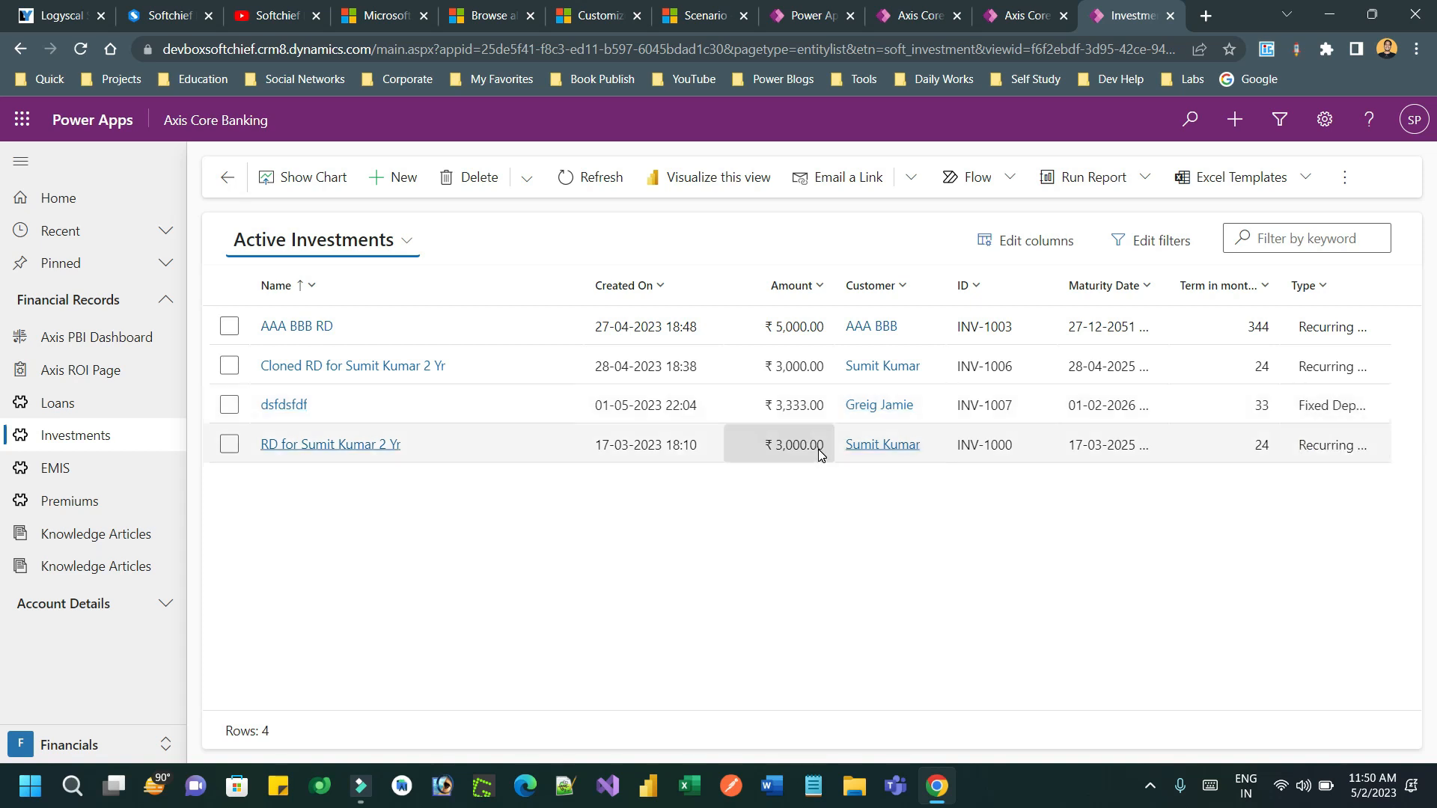
click(20, 50)
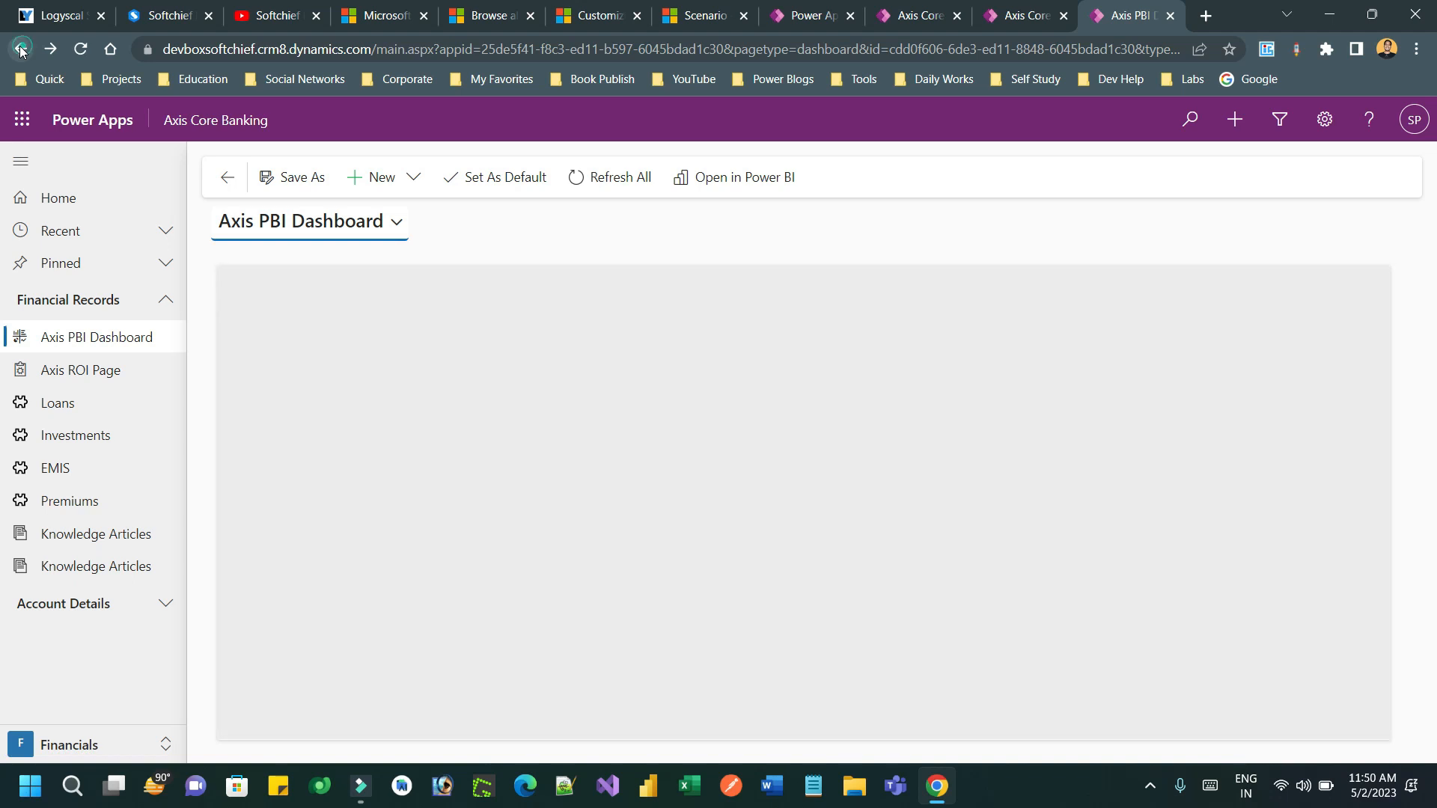
click(20, 50)
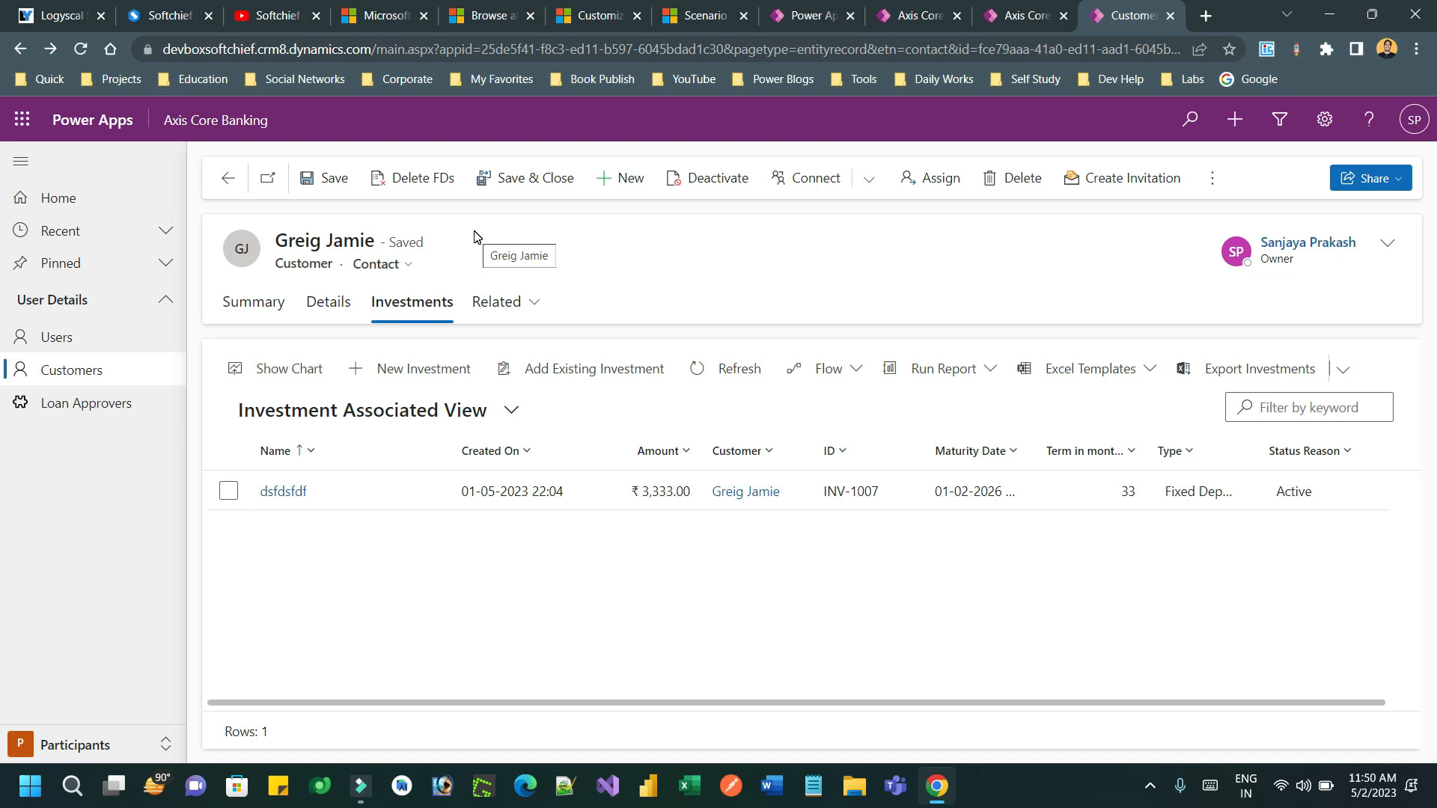
double_click(301, 262)
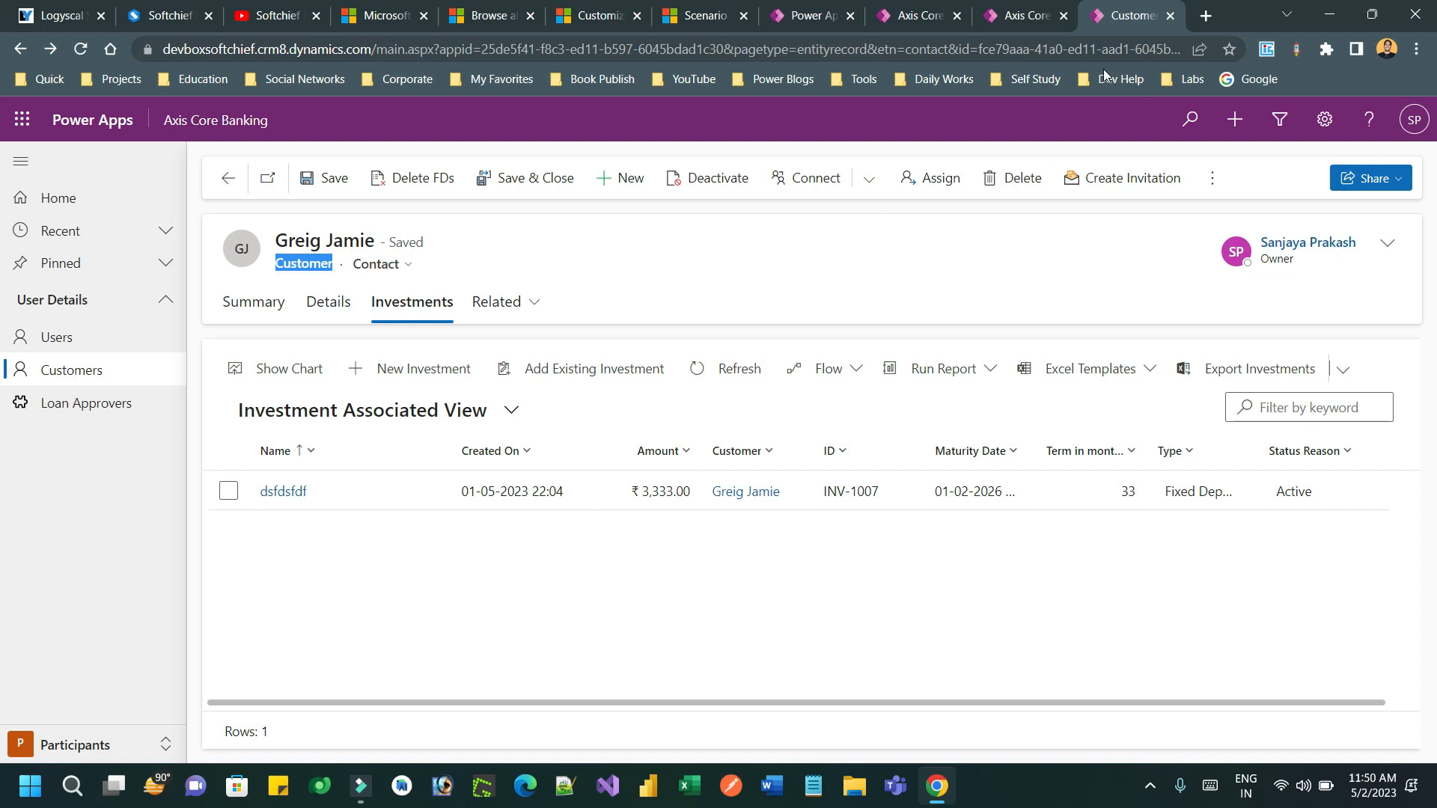
Switch to the browser tab holding the Power Apps command designer.
click(1011, 15)
Set Delete FDs visibility to Show on condition from formula and reveal its Visible formula.
click(903, 19)
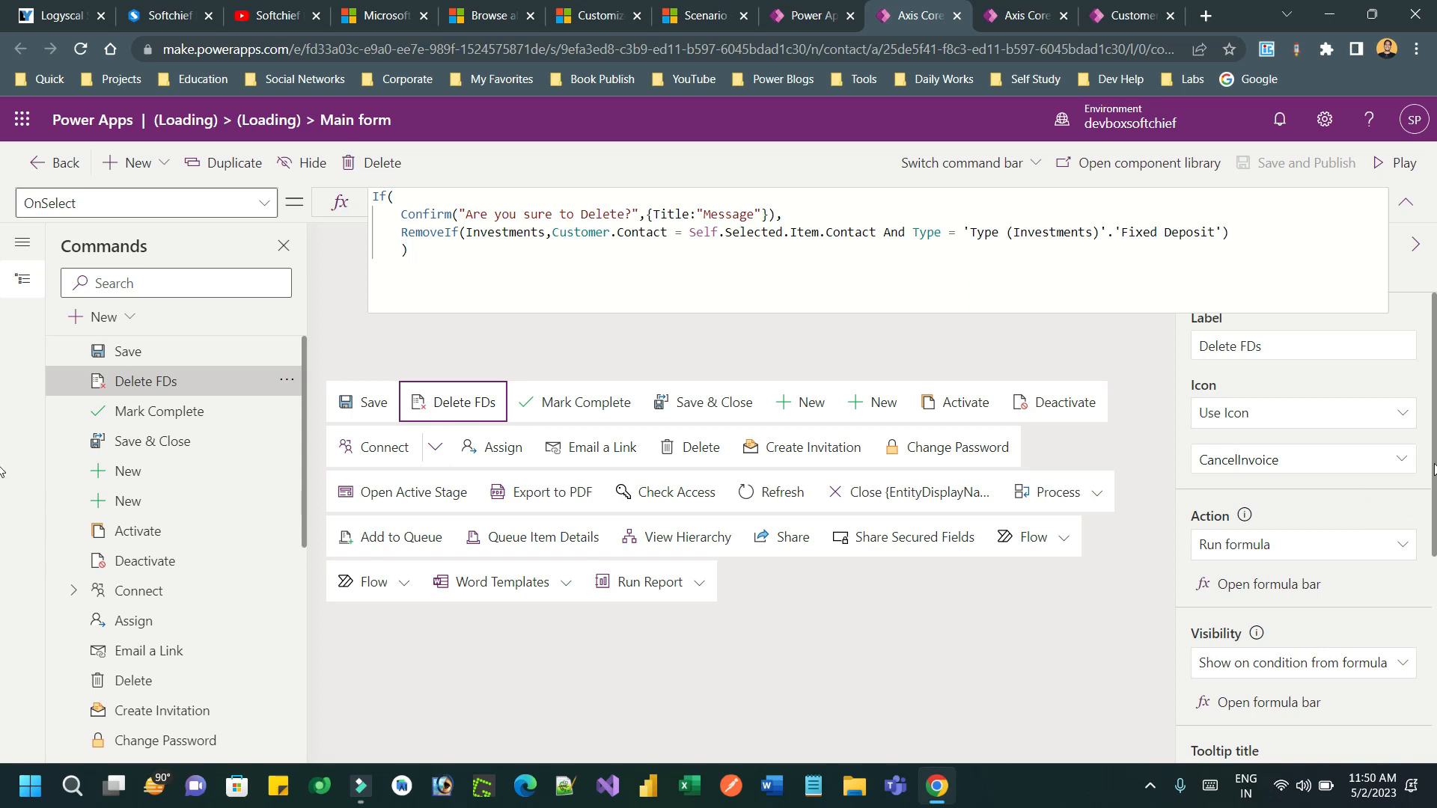
scroll(1347, 522, down, 2)
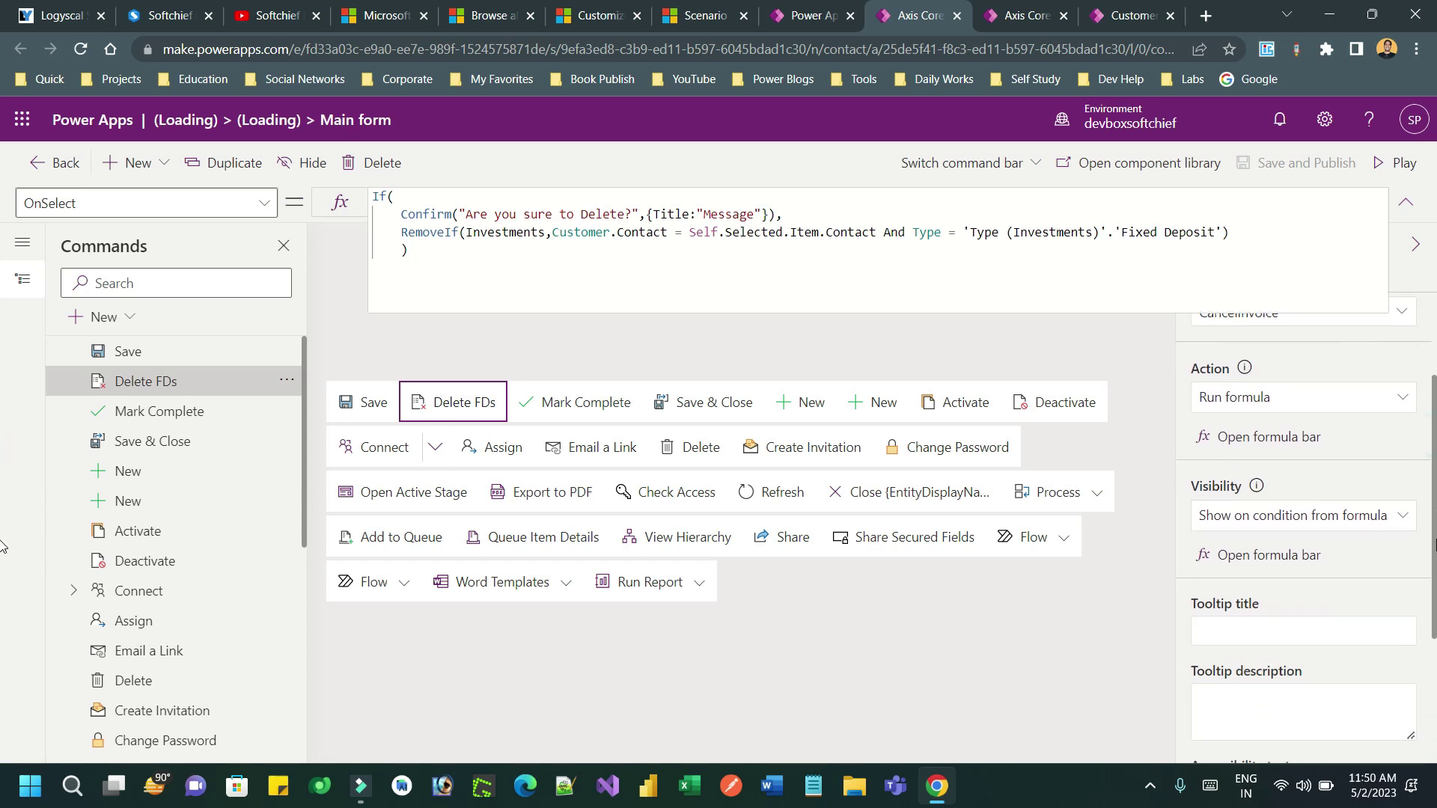
click(1276, 515)
click(1240, 585)
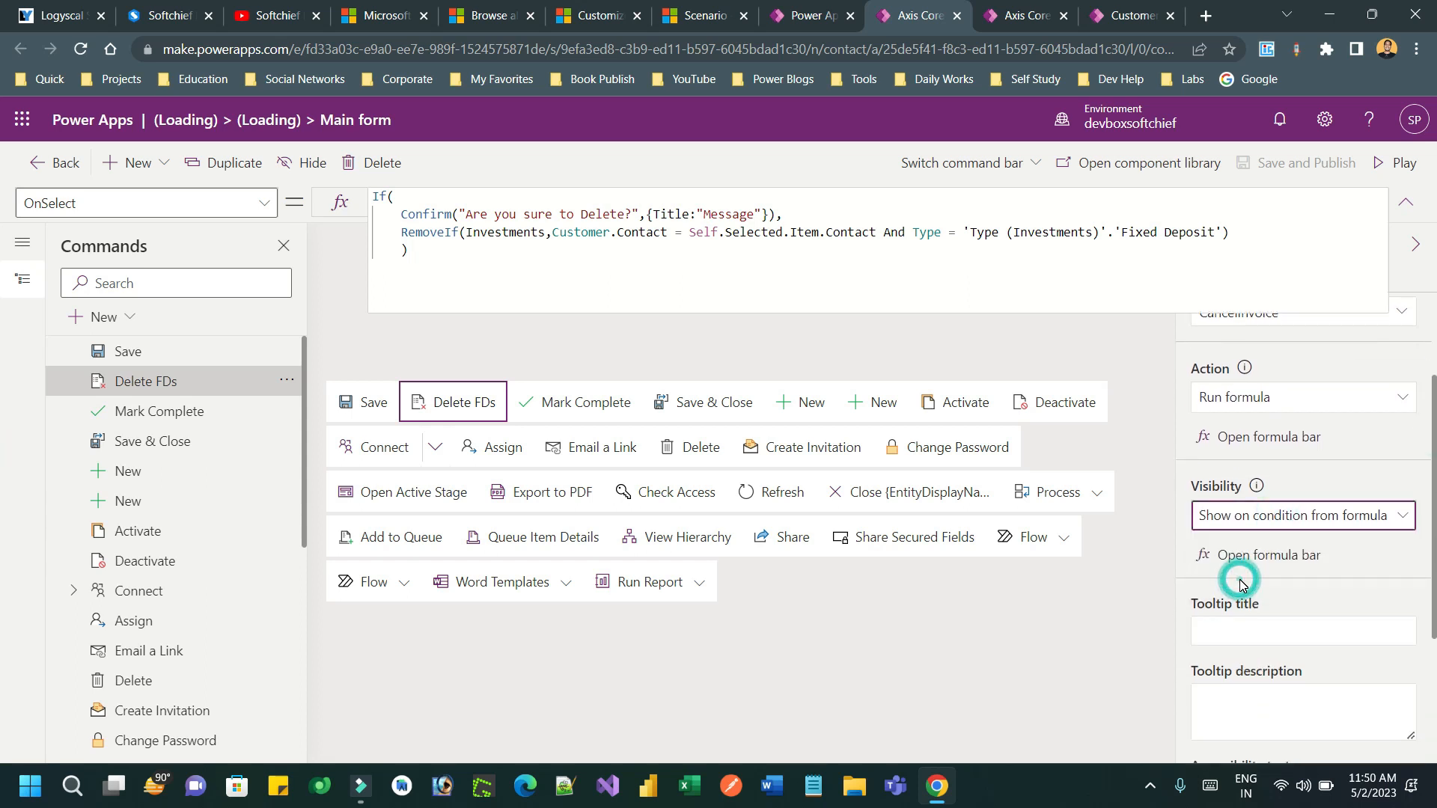
click(1247, 562)
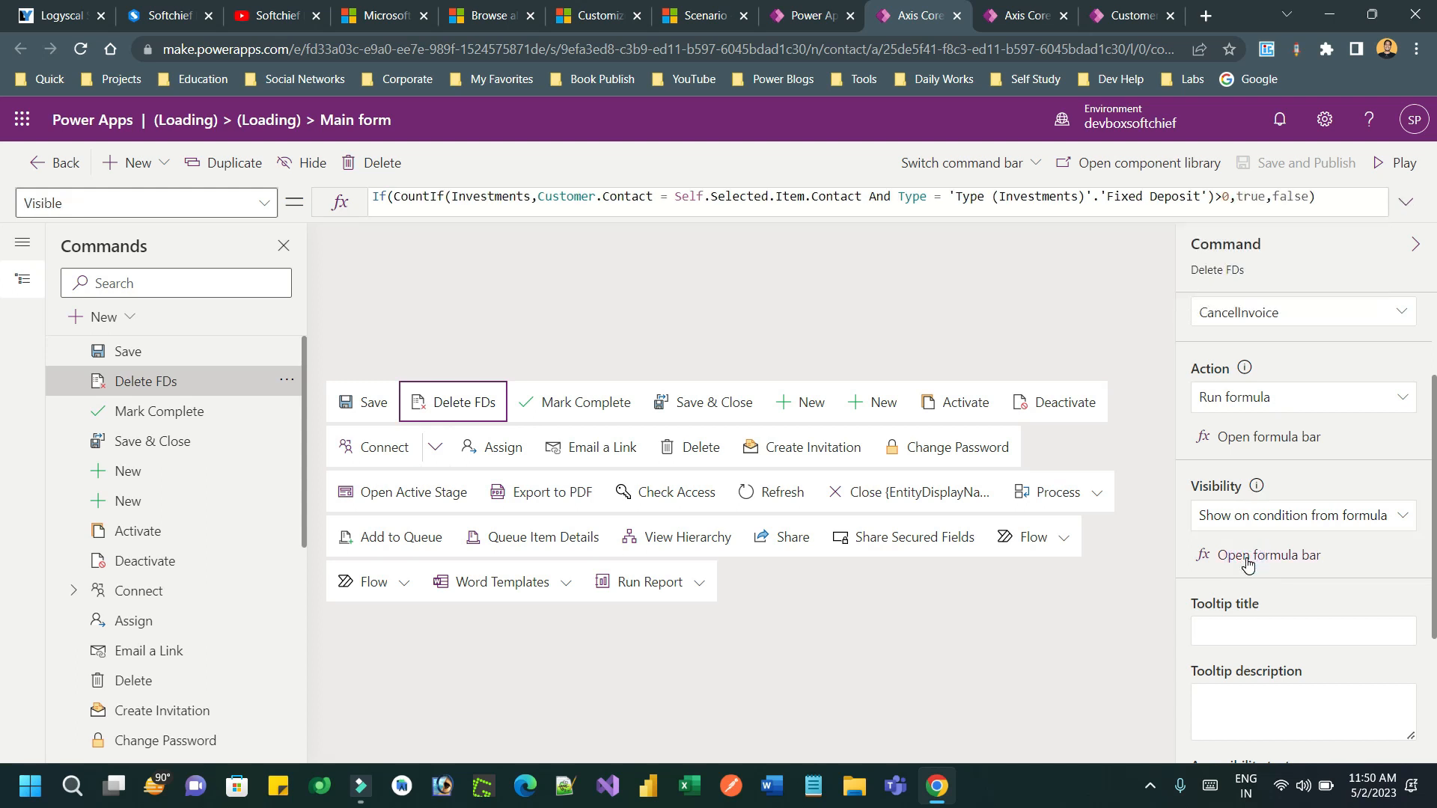
Inspect the Customer lookup and Investments table referenced in the visibility condition.
click(543, 198)
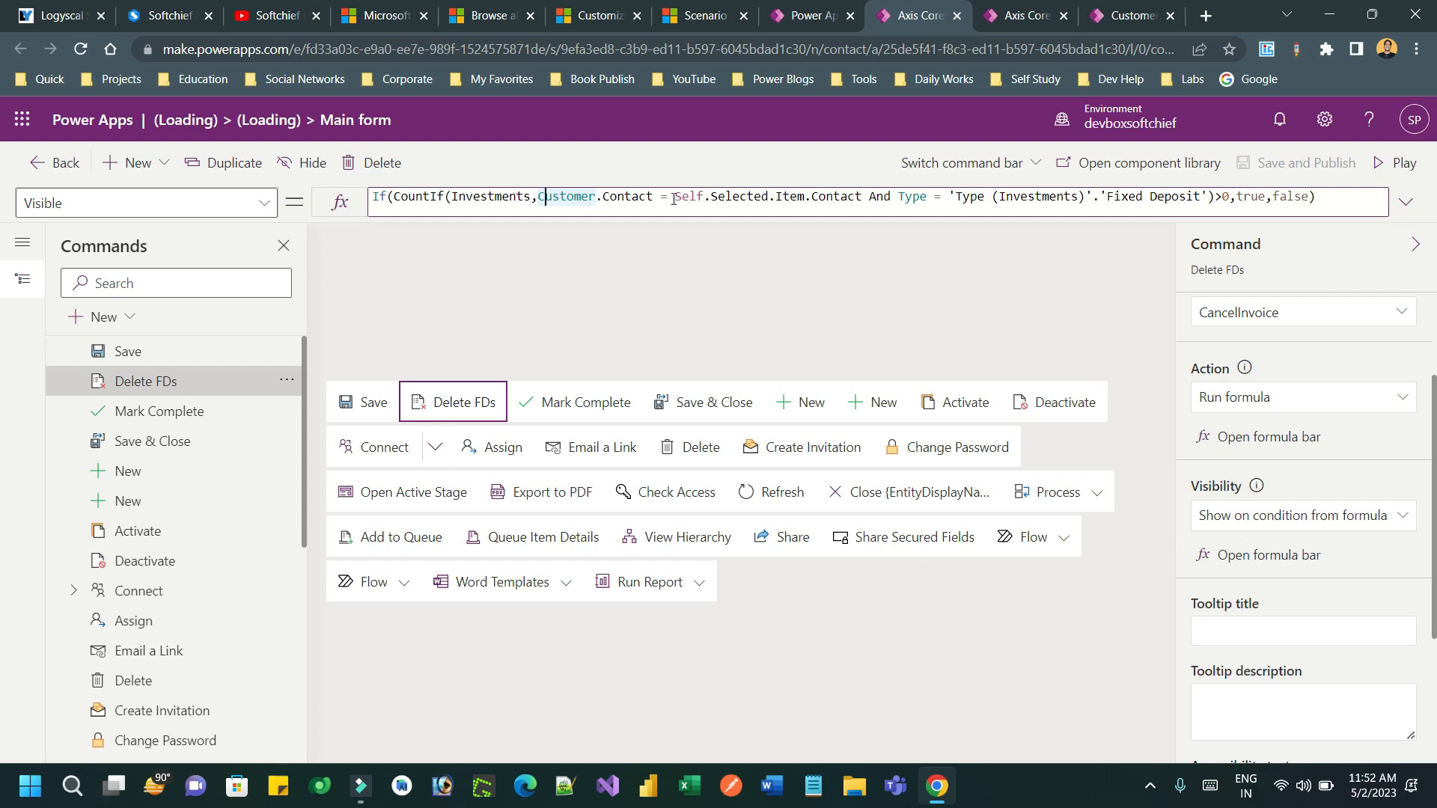
click(466, 196)
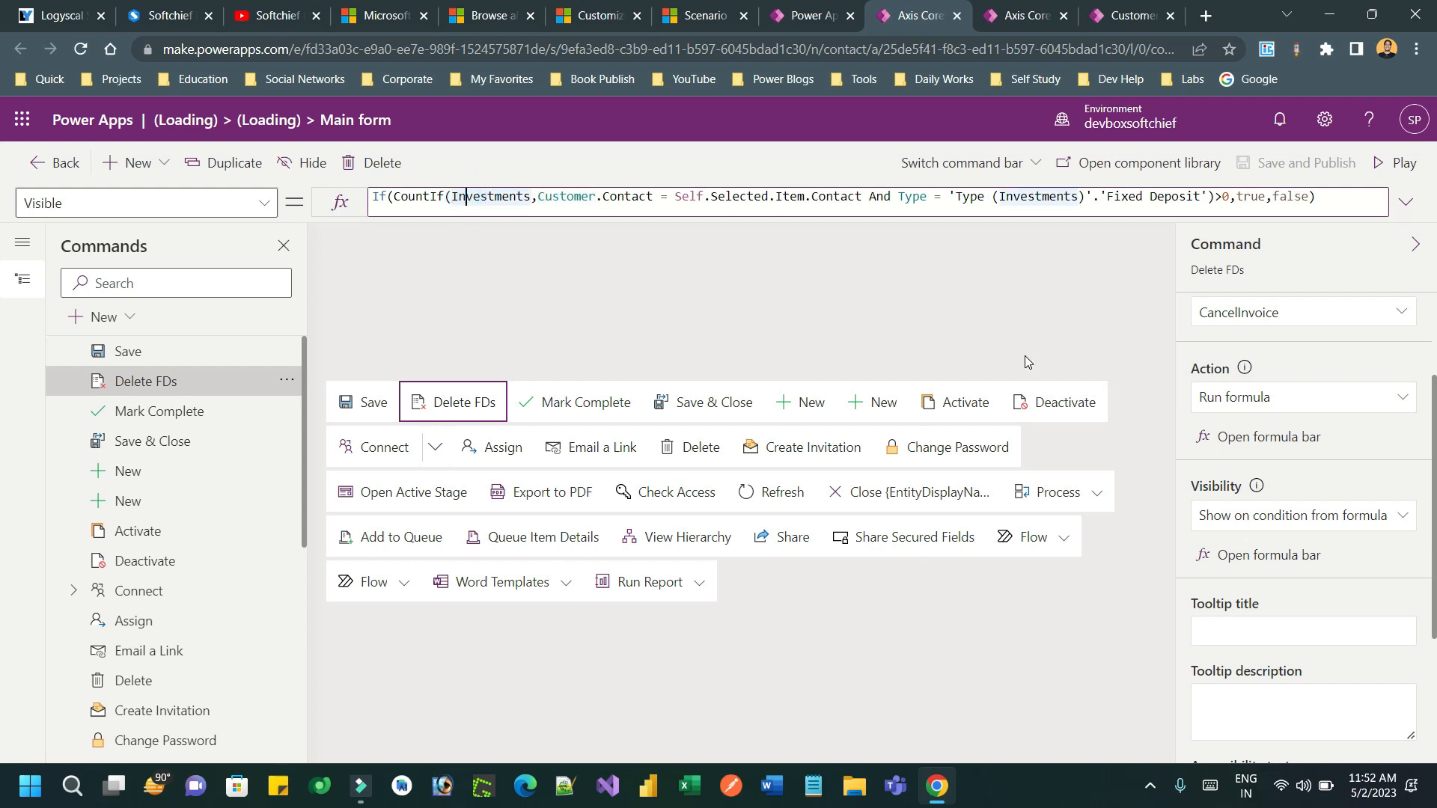
Keep the Delete FDs action as Run formula and expand its full OnSelect confirm-and-delete formula.
click(1378, 397)
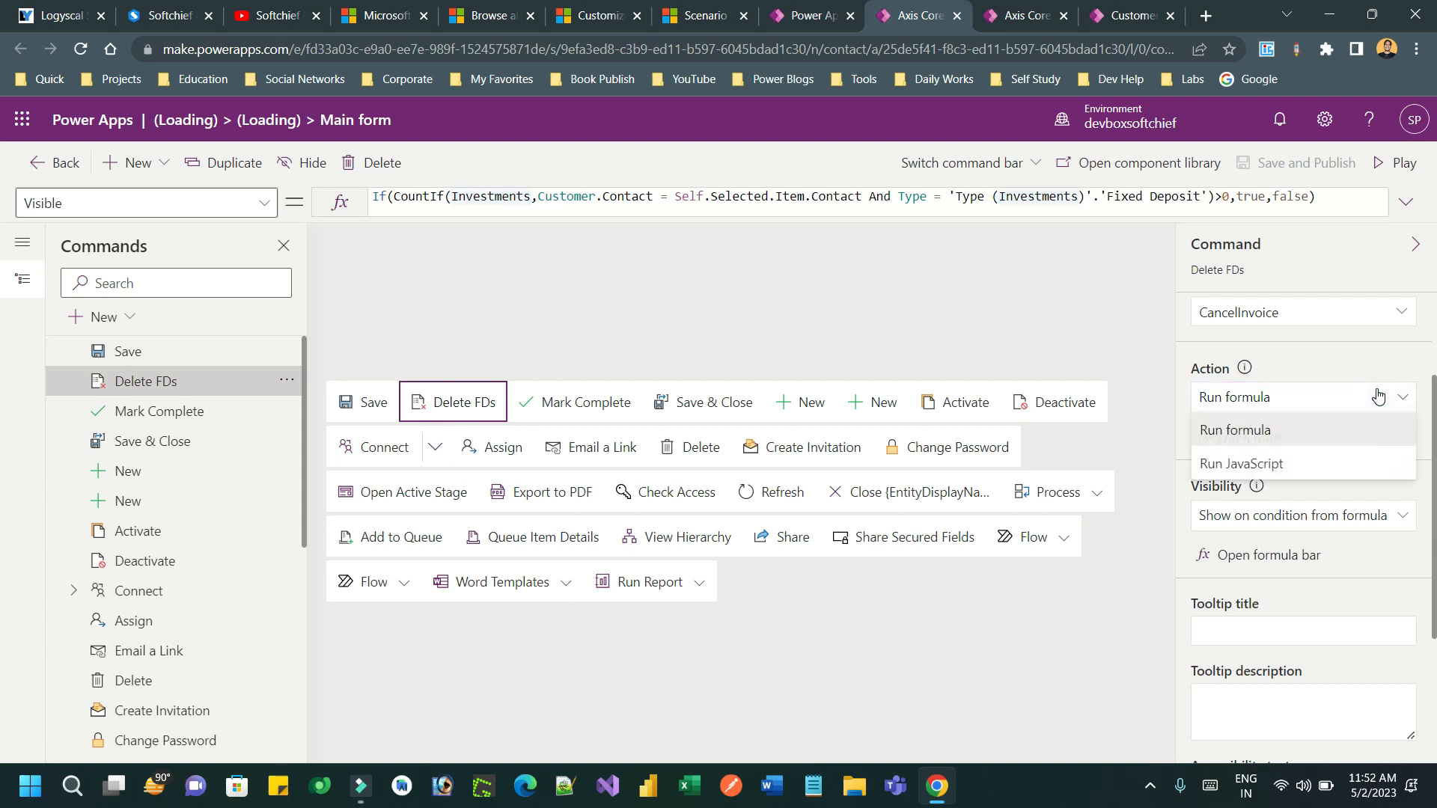
click(1377, 395)
click(1279, 446)
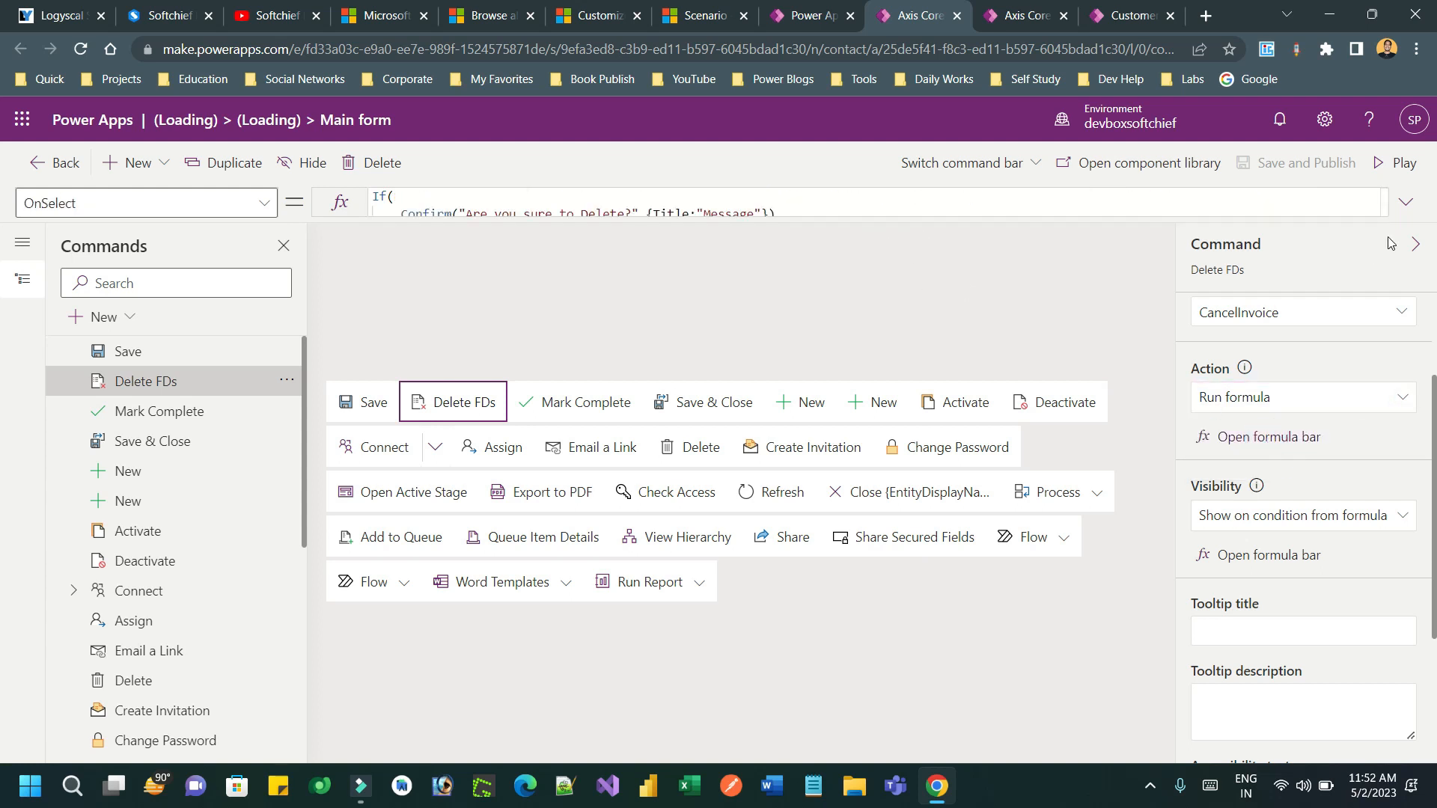
click(1405, 202)
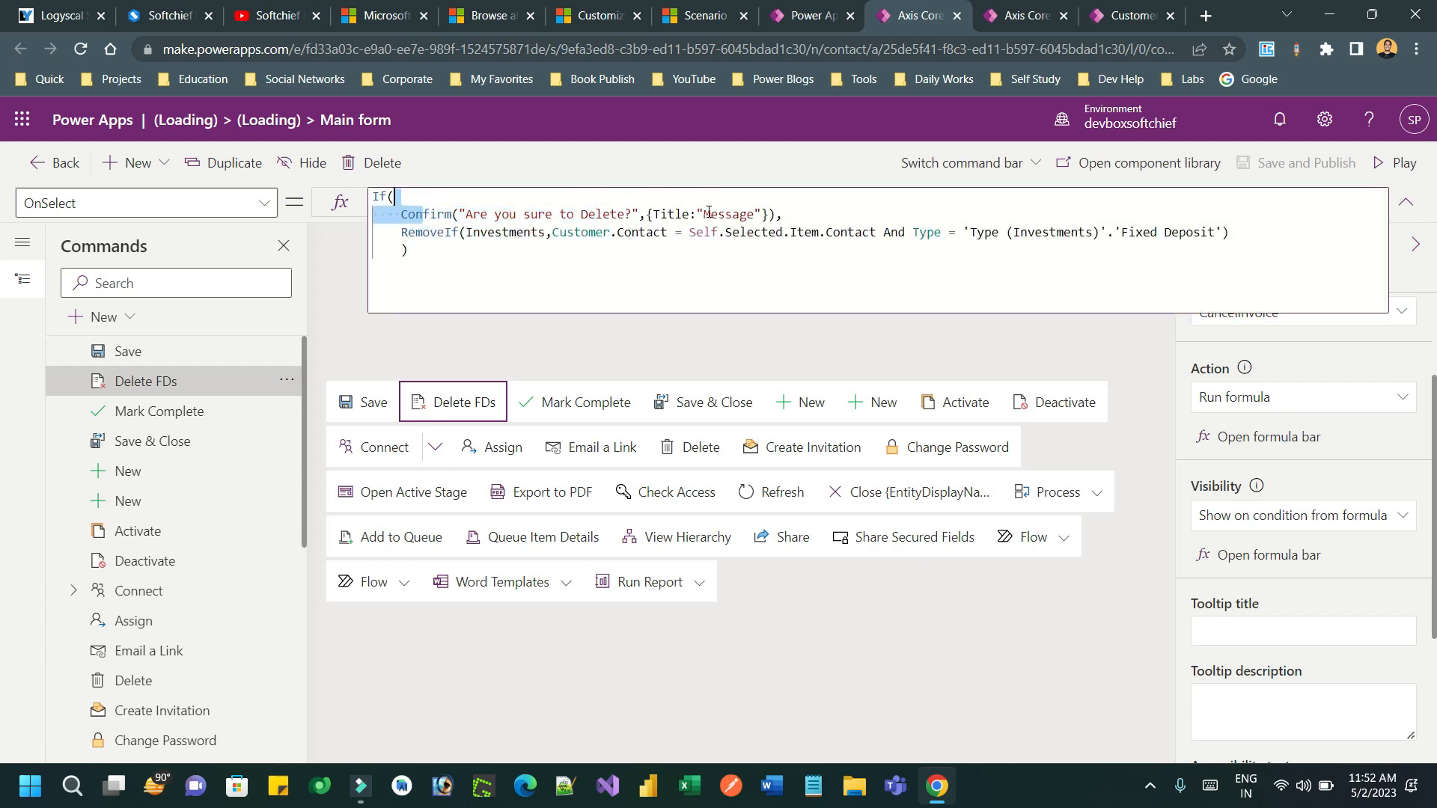
Change the Confirm dialog title in the formula from Message to Confirmation.
drag(425, 213, 711, 214)
click(497, 230)
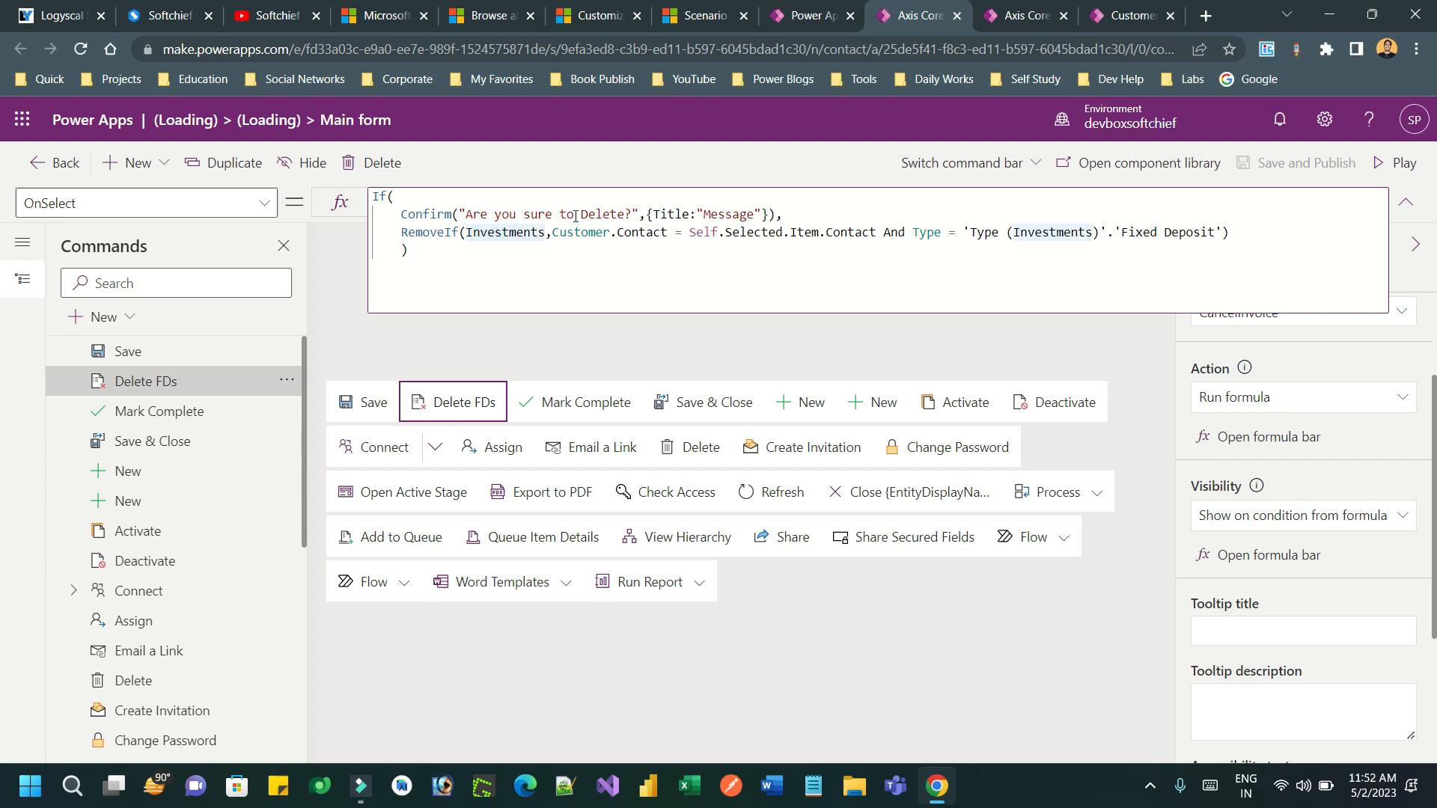
click(623, 214)
text(A)
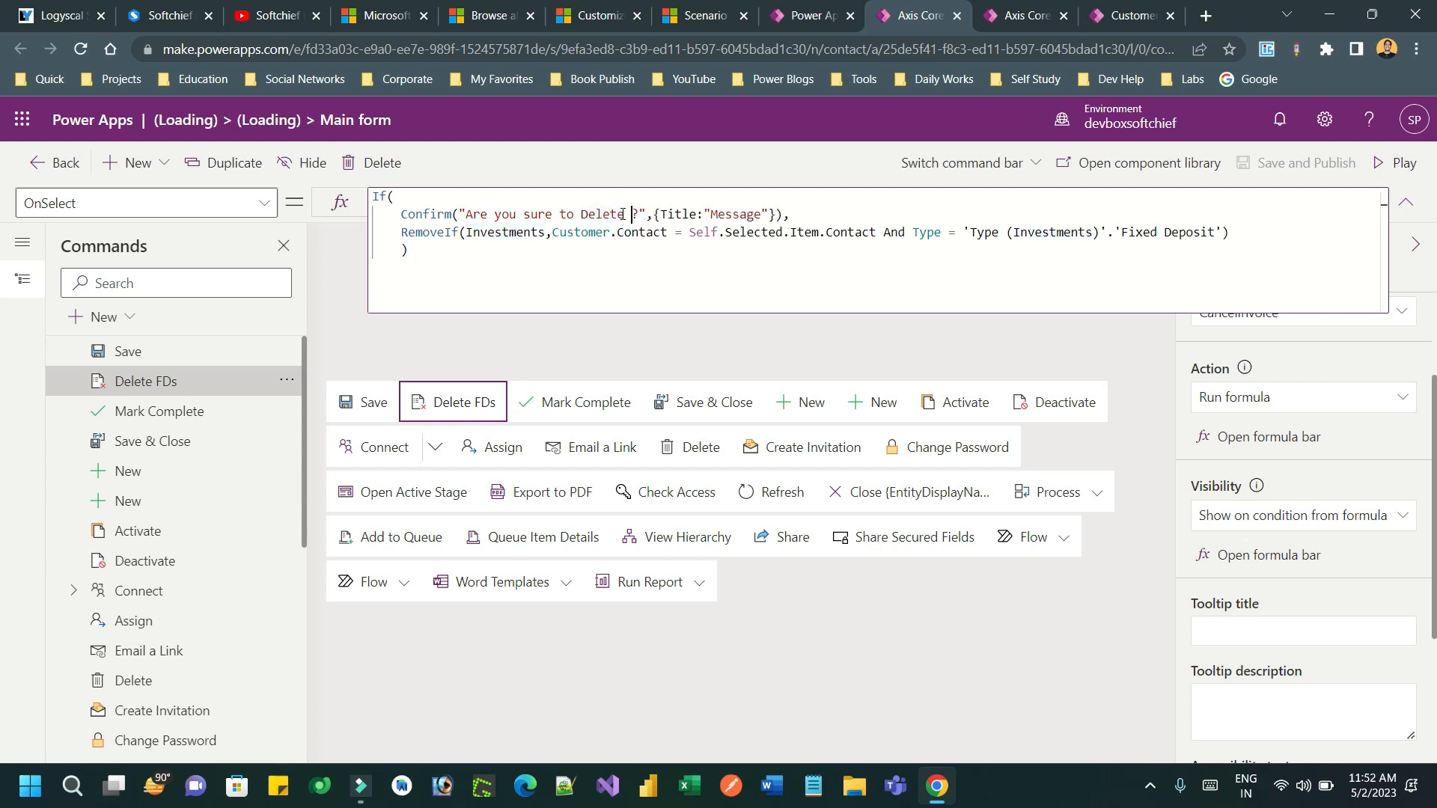
text(ll Fi)
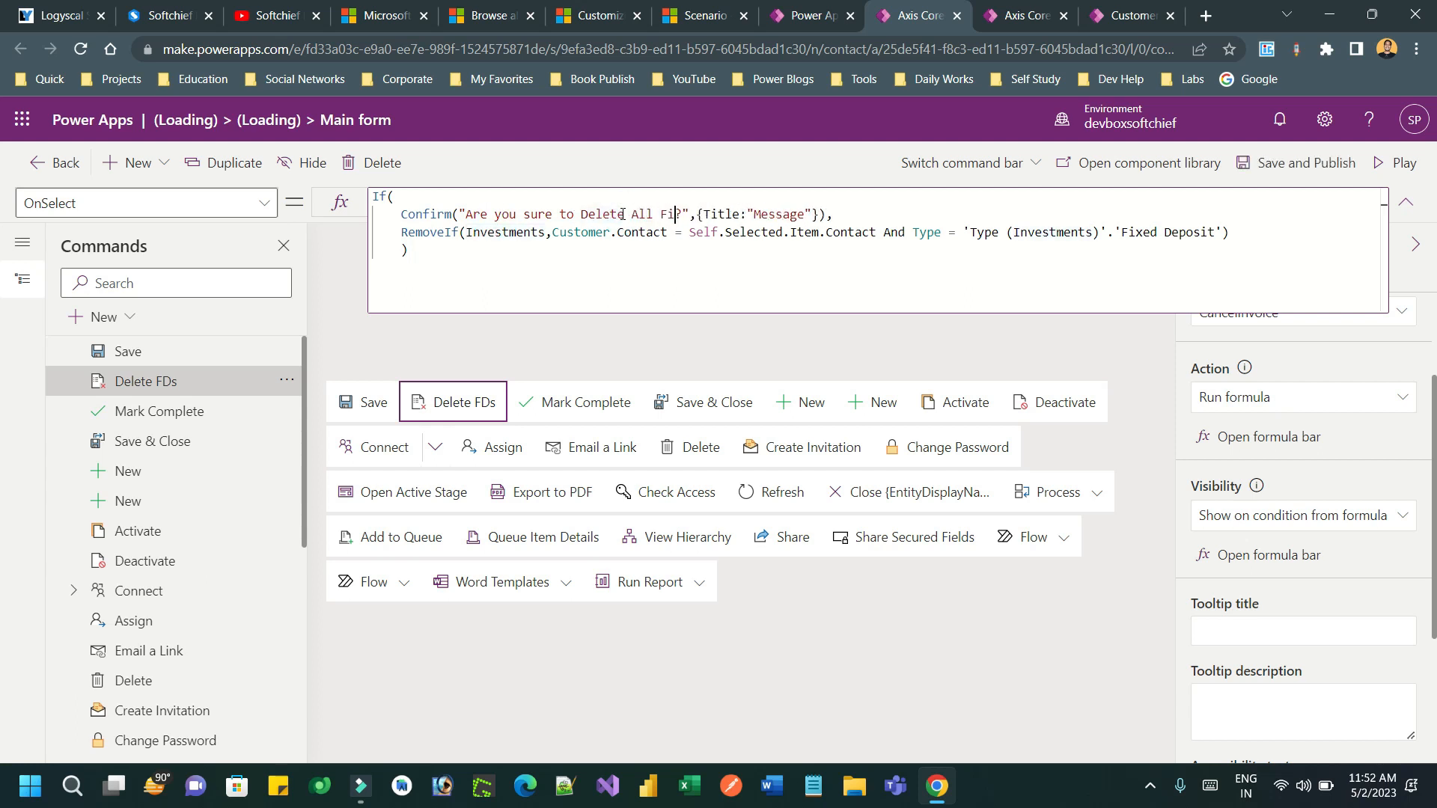
text(xed Dep)
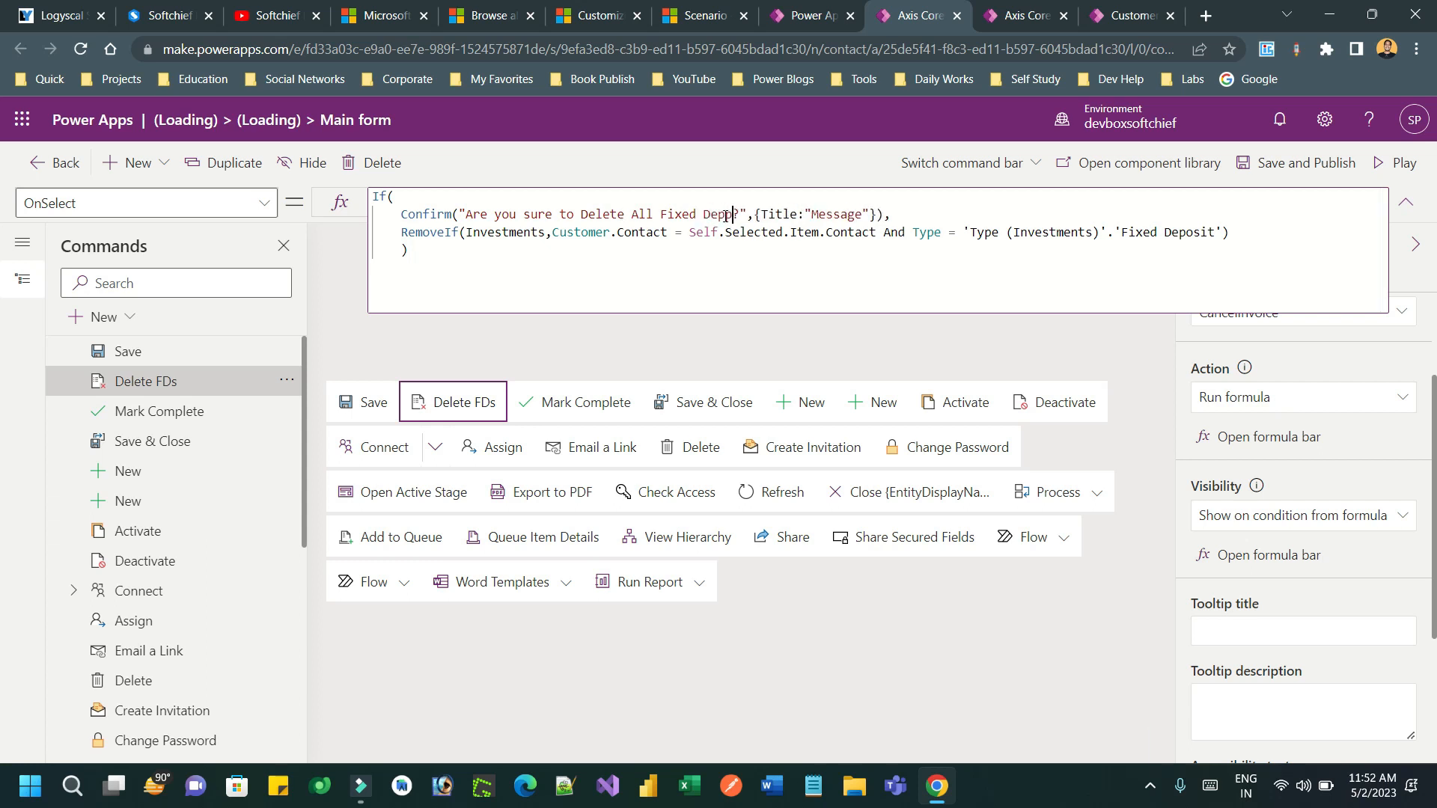
text(osits)
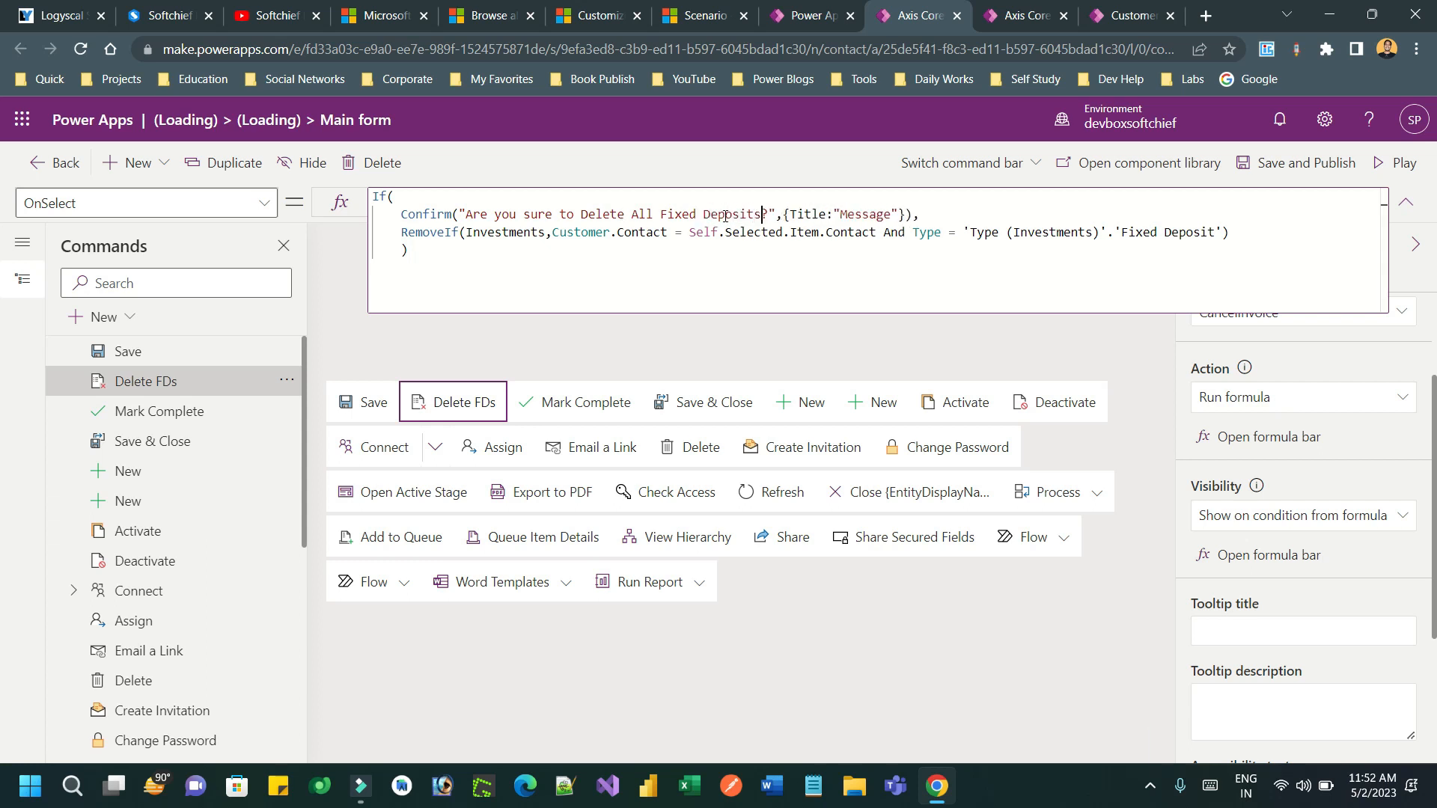
click(725, 214)
double_click(877, 214)
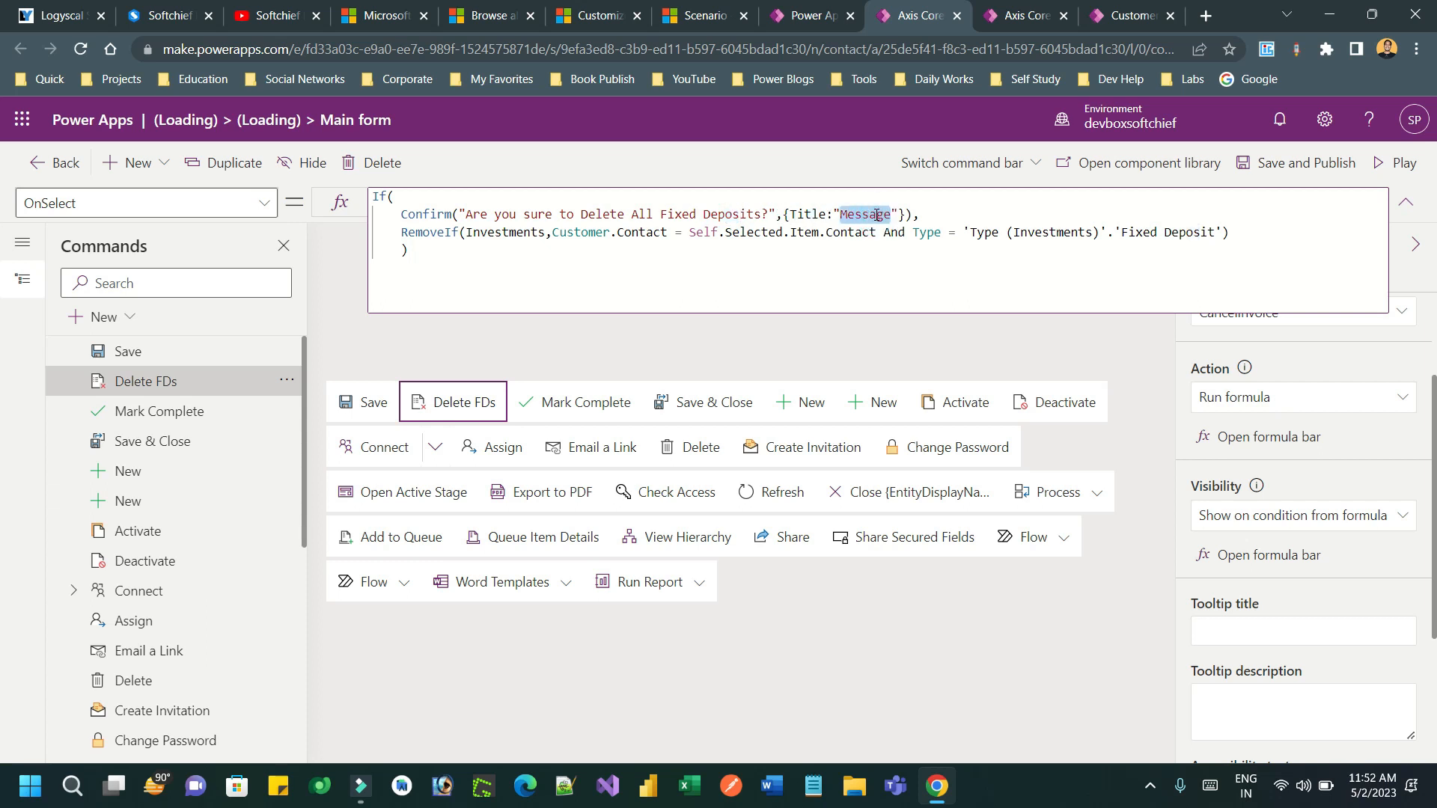
text(Conf)
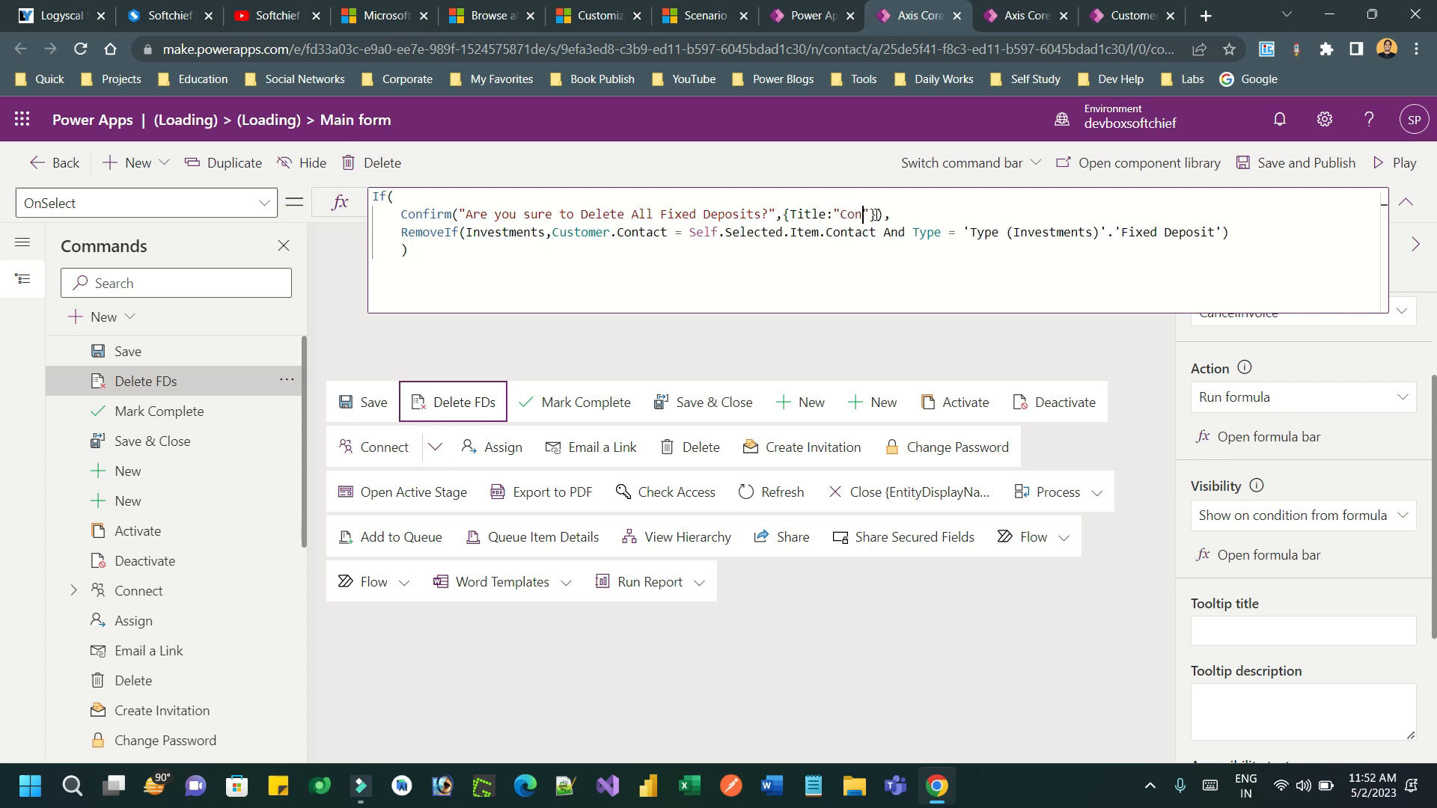
text(irmati)
text(on)
click(571, 265)
Save and publish the Delete FDs command, then republish the Axis Core Banking app.
click(1299, 164)
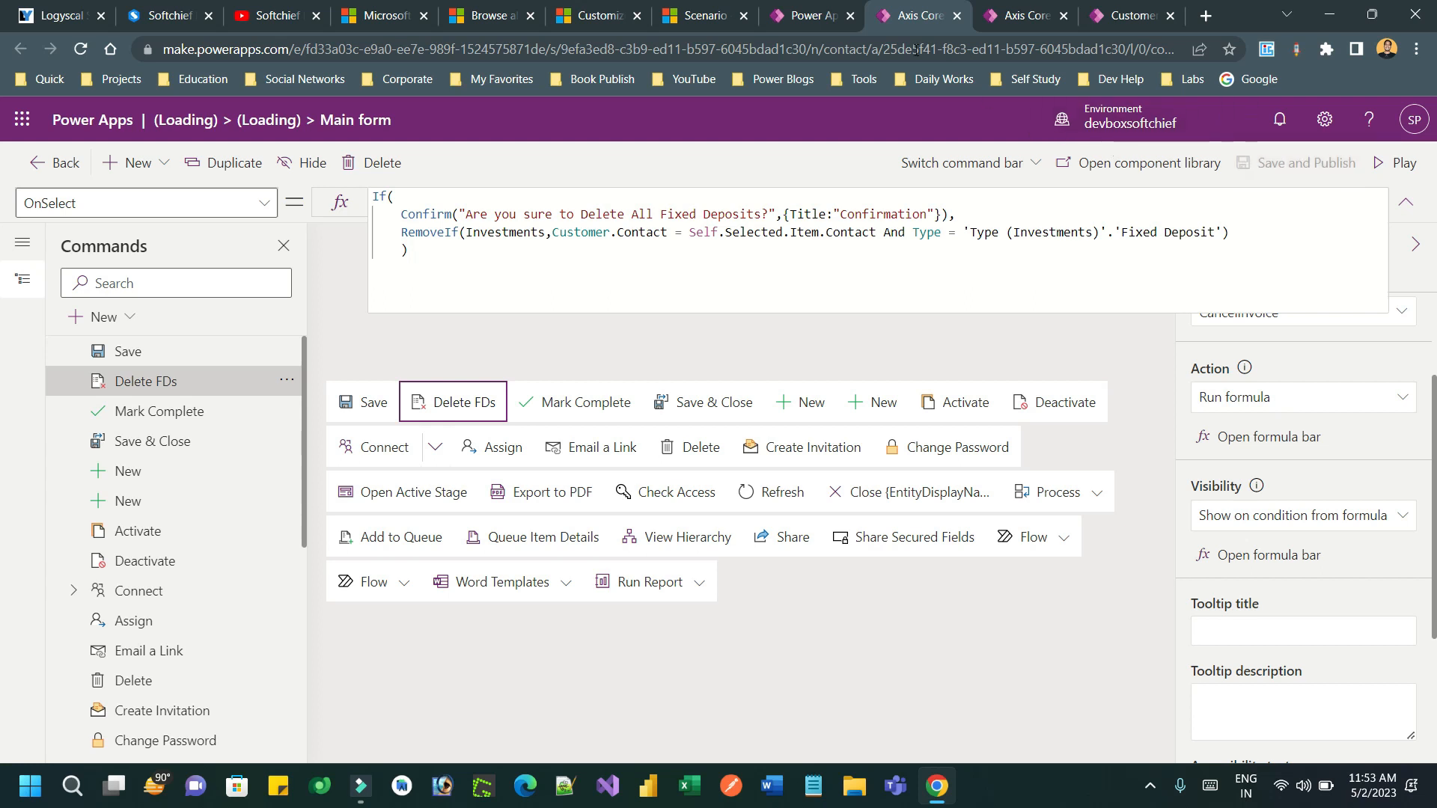
click(816, 20)
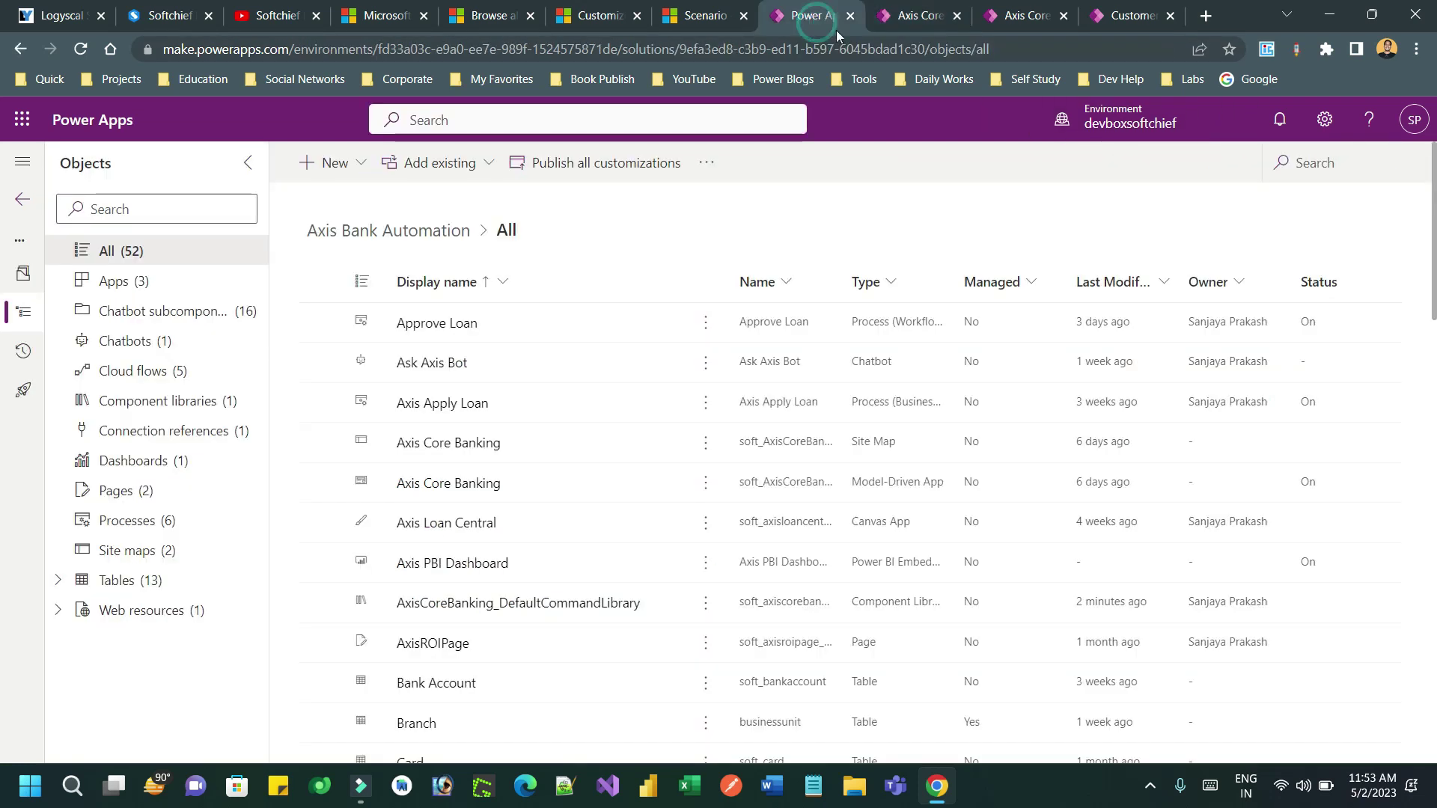
click(1025, 16)
click(1314, 166)
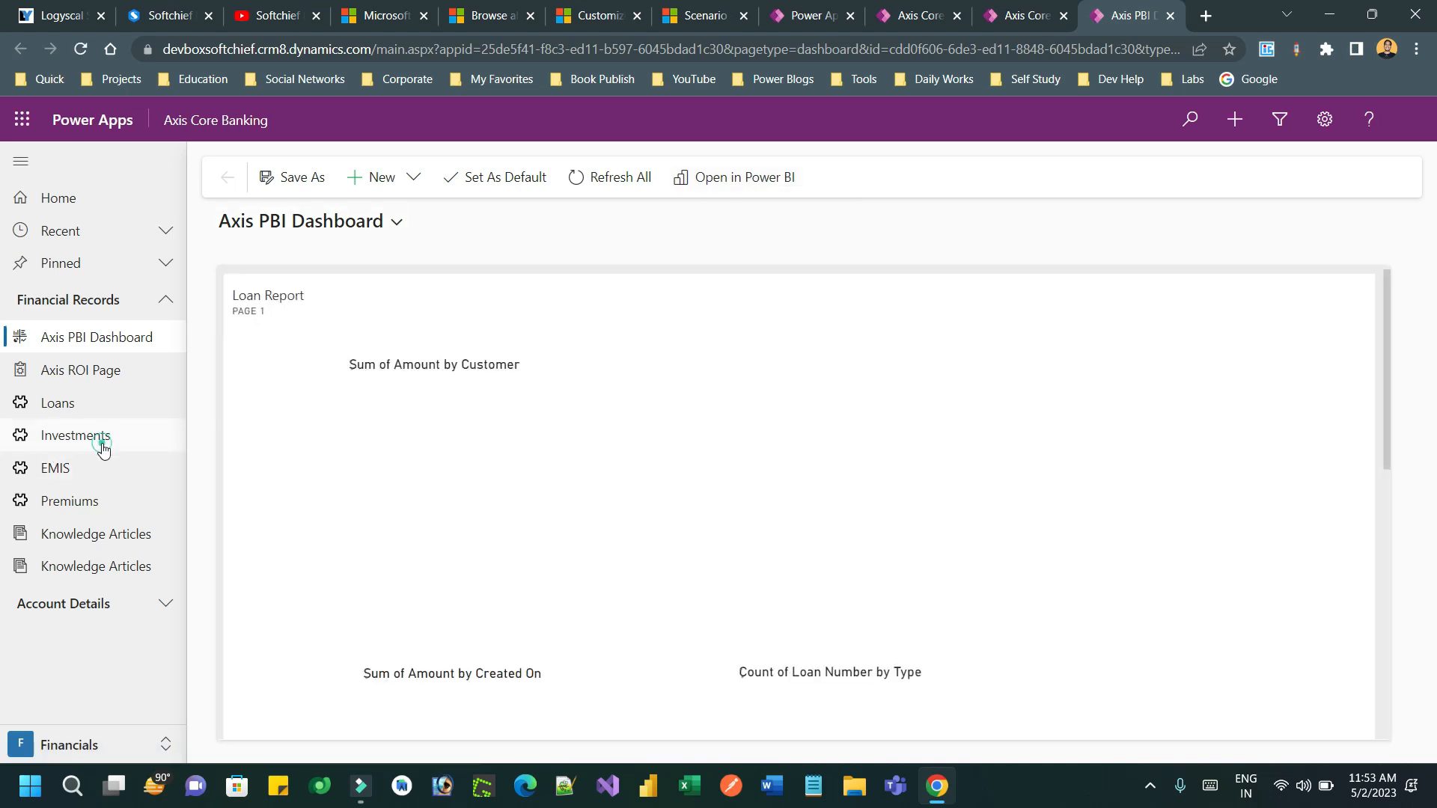
Open a recurring-deposit customer's related Investments to verify Delete FDs is absent, then go back.
click(102, 449)
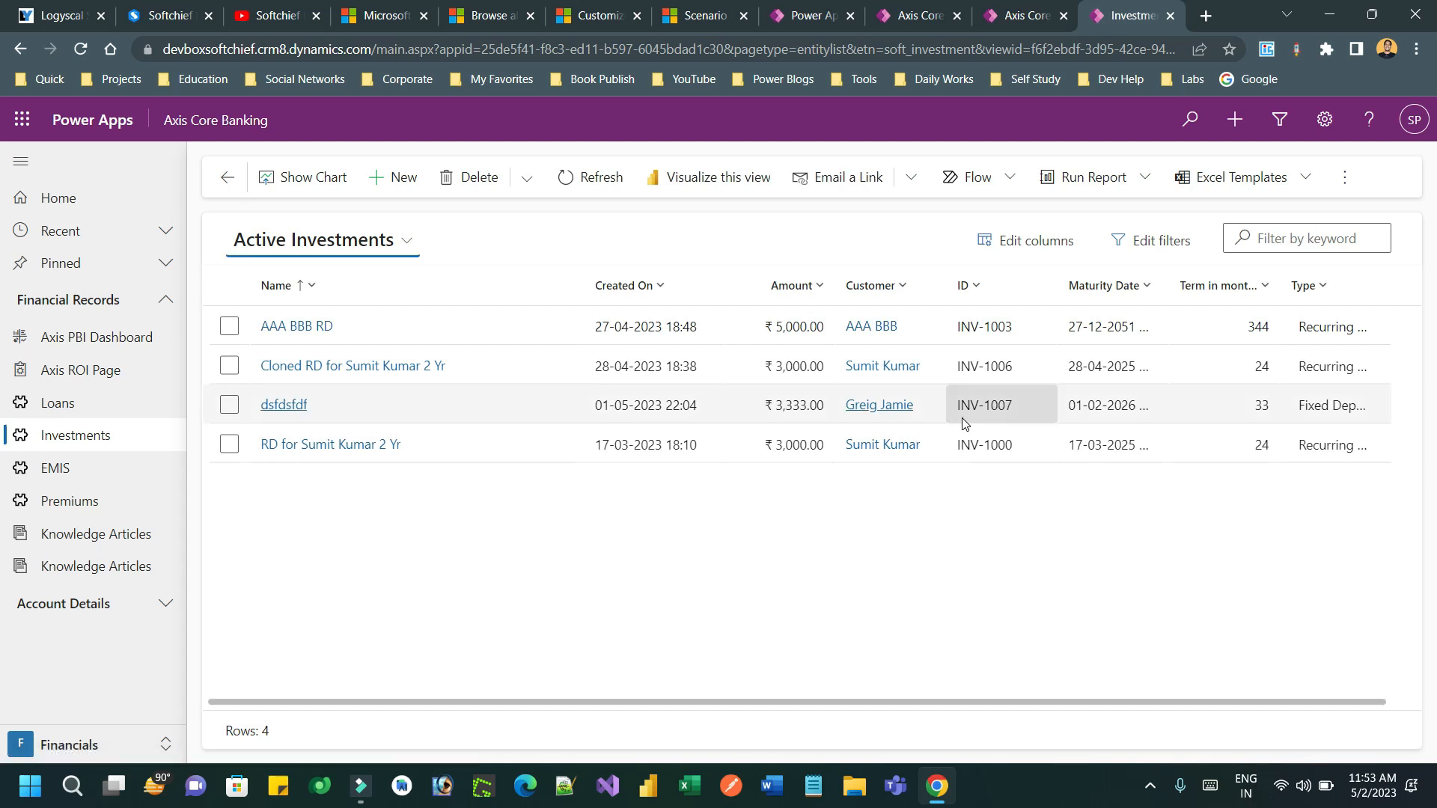
click(895, 370)
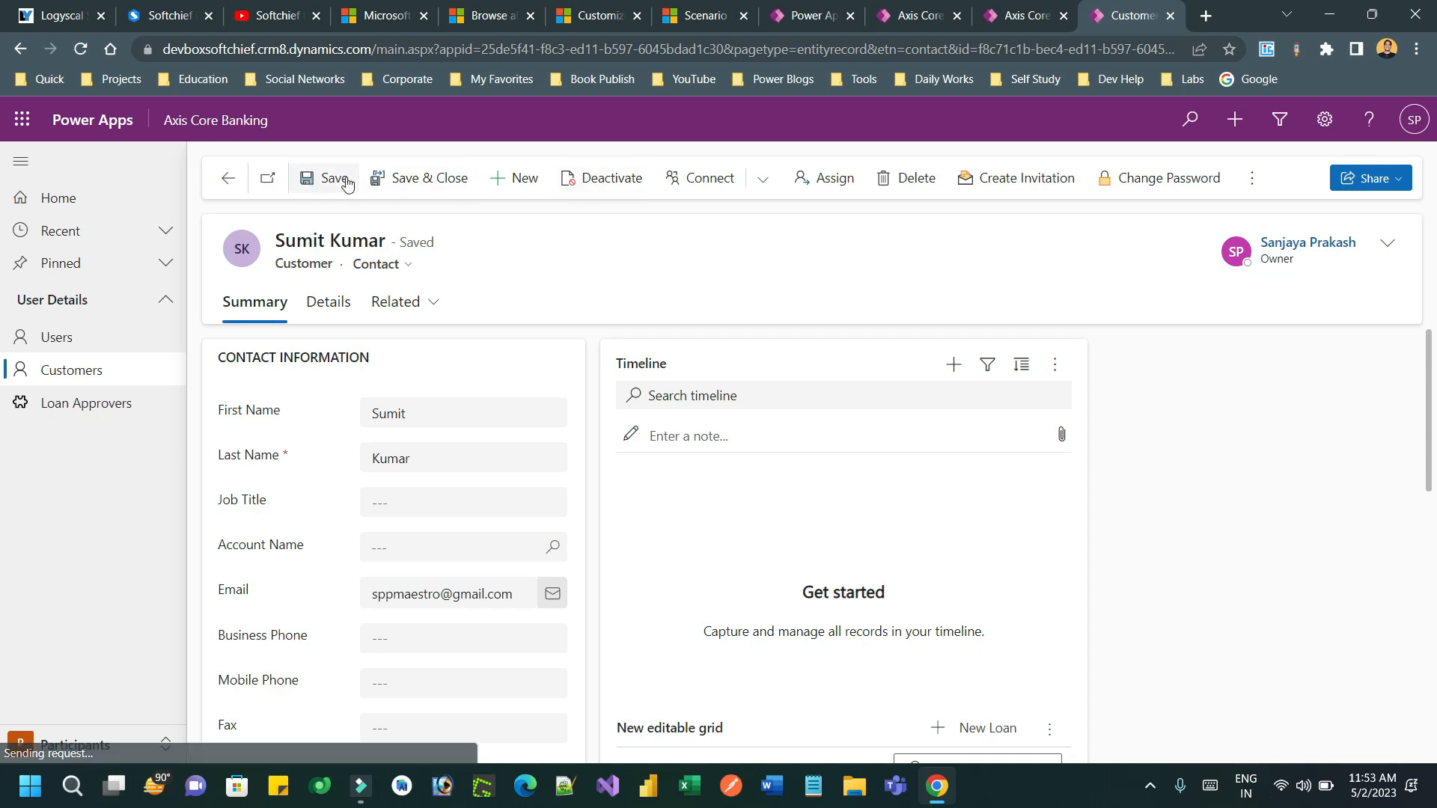
click(397, 301)
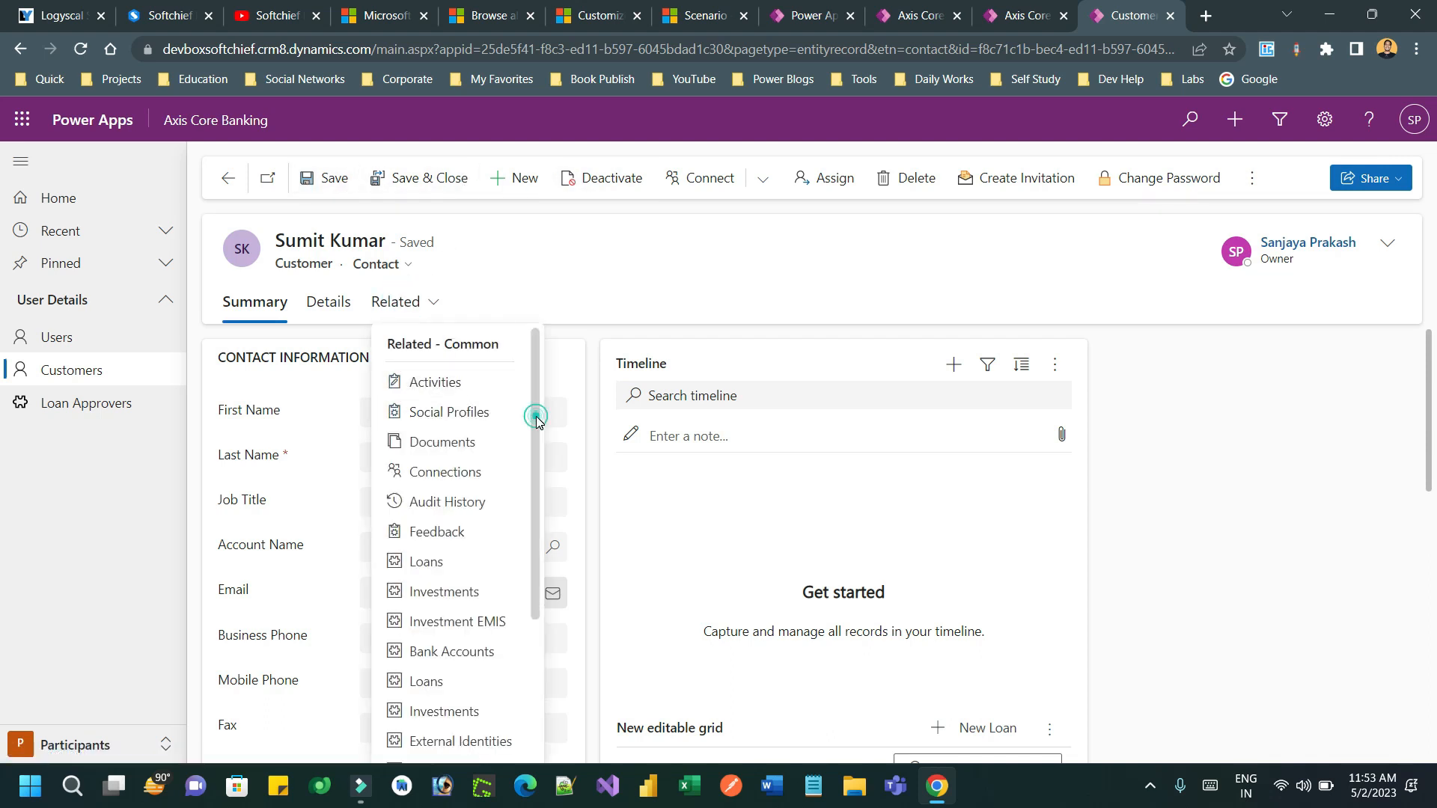
drag(536, 419, 540, 574)
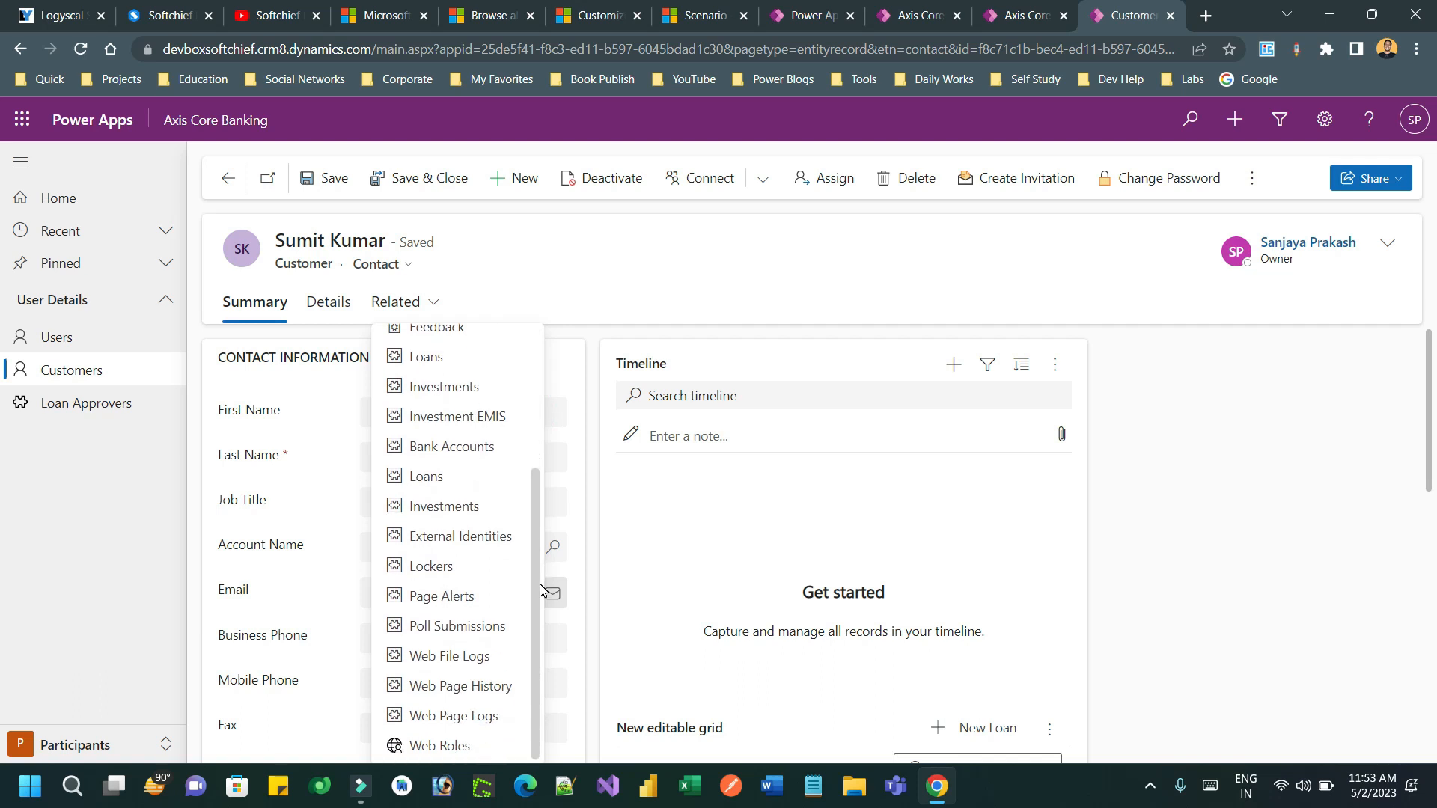
click(455, 506)
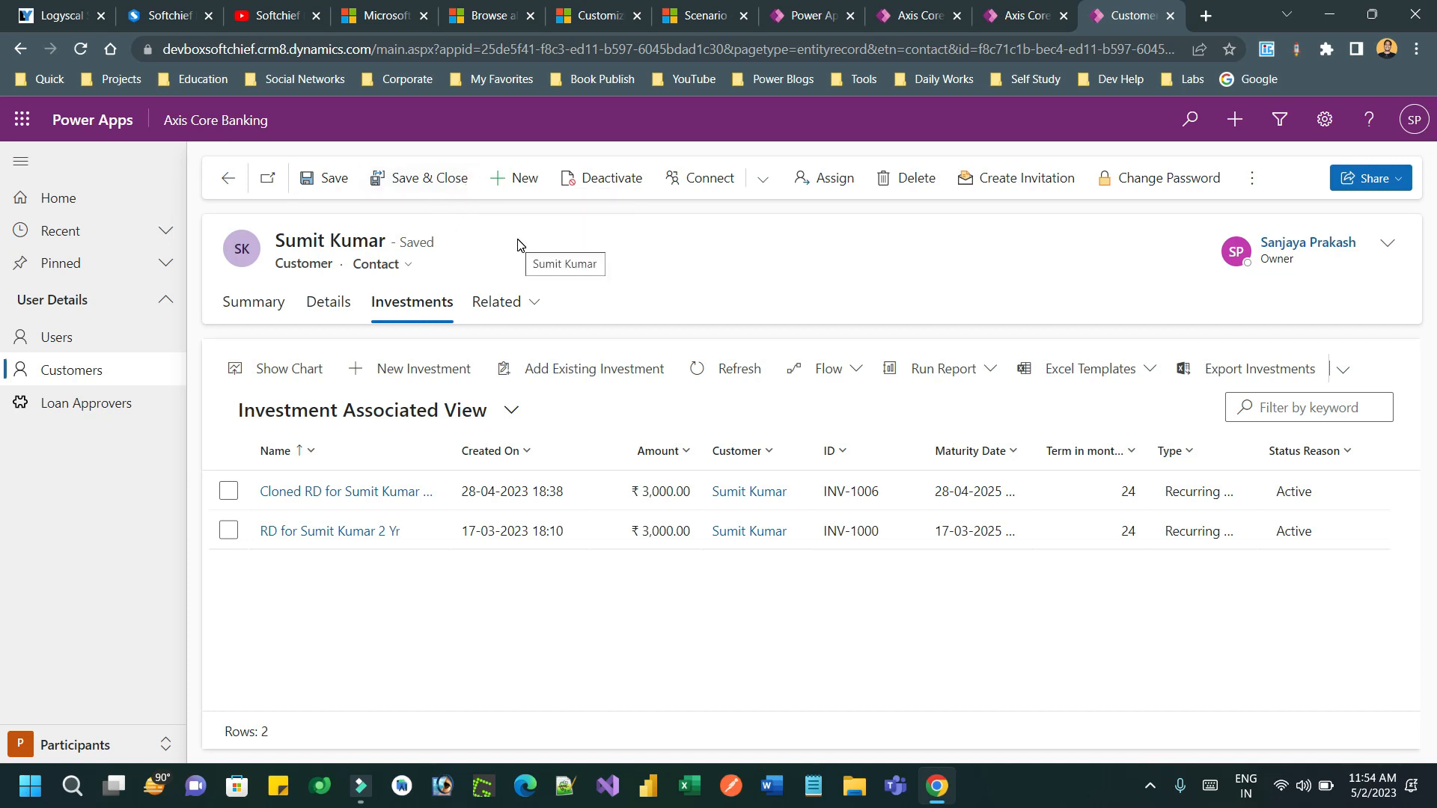
click(220, 185)
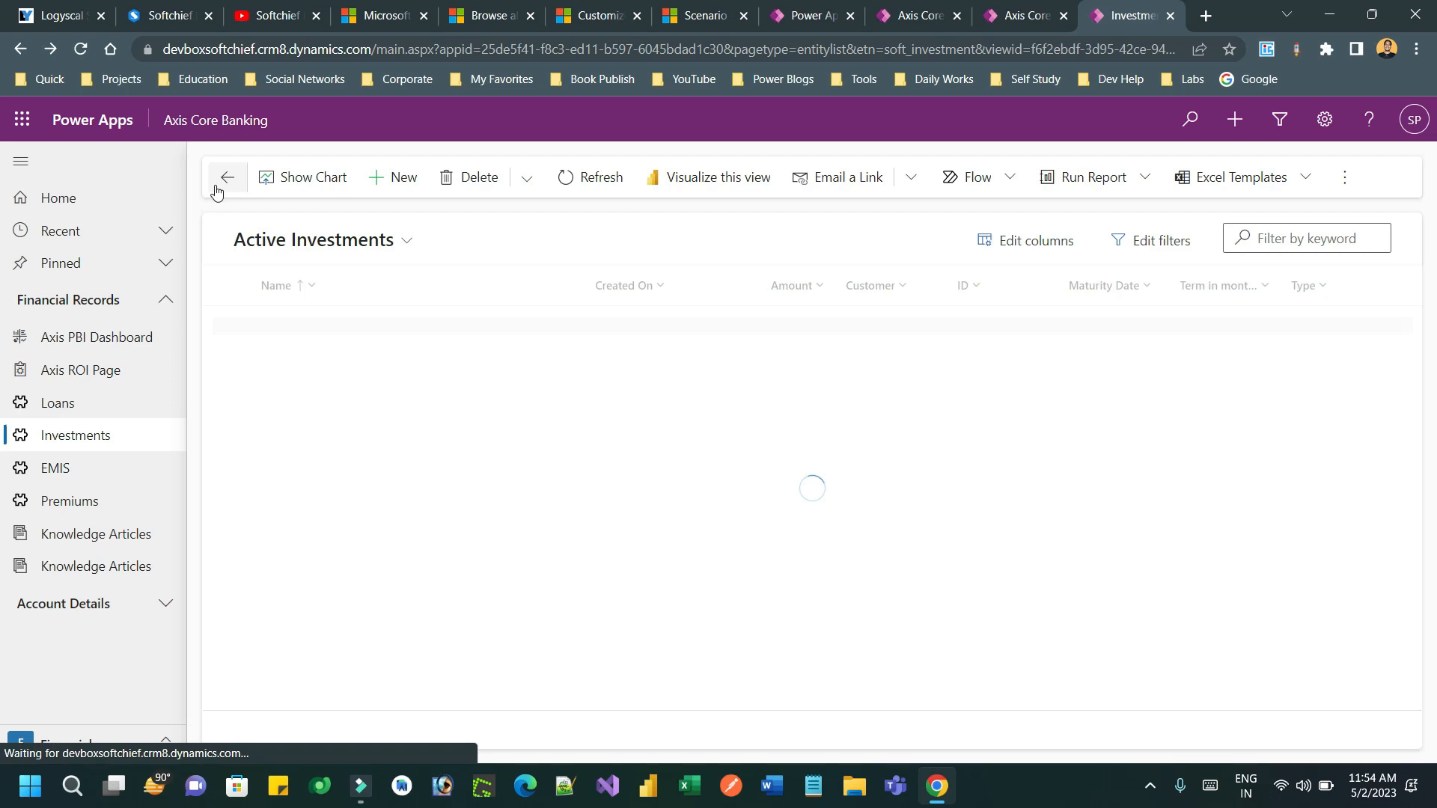
Open the fixed-deposit customer's related Investments and trigger Delete FDs to raise its confirmation.
click(881, 406)
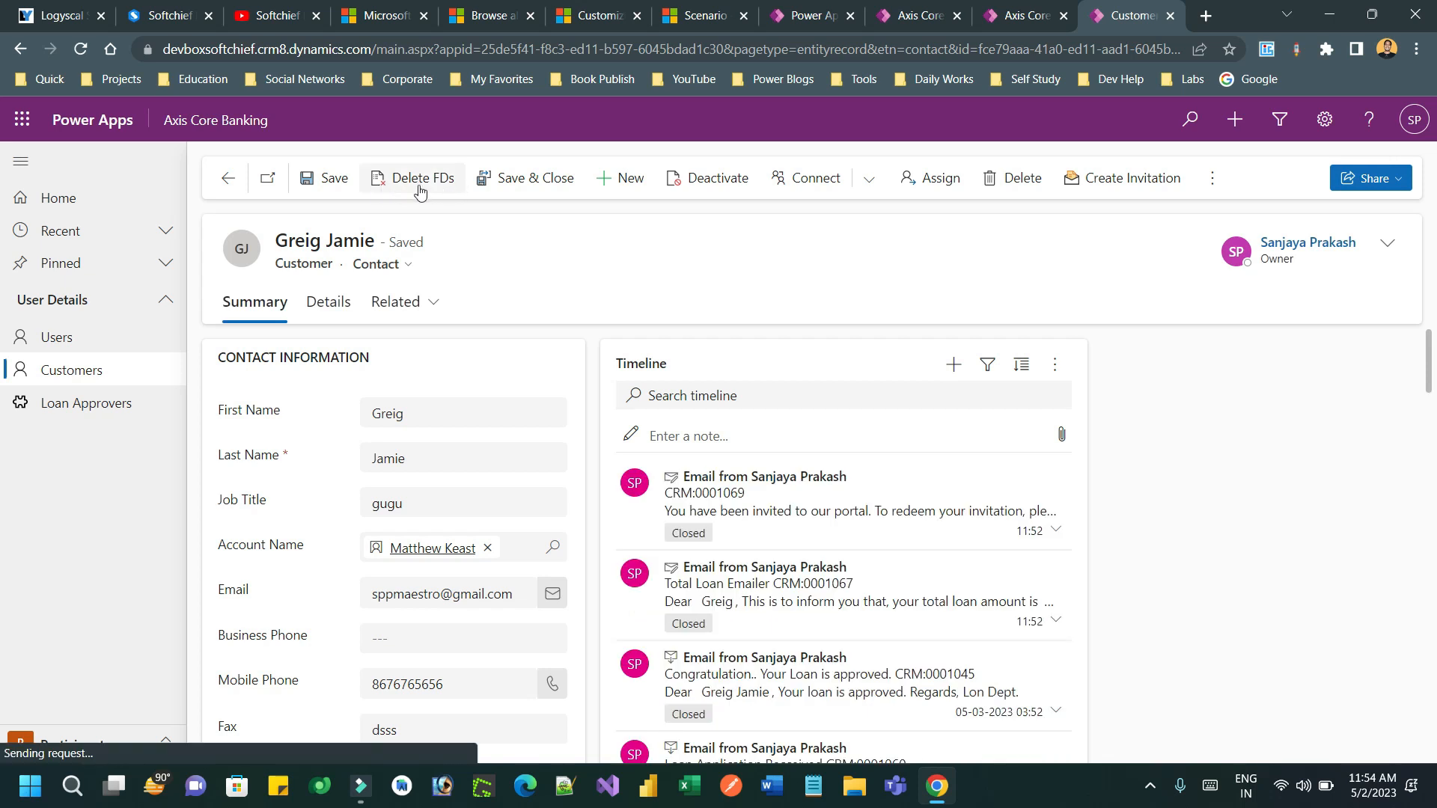
click(427, 306)
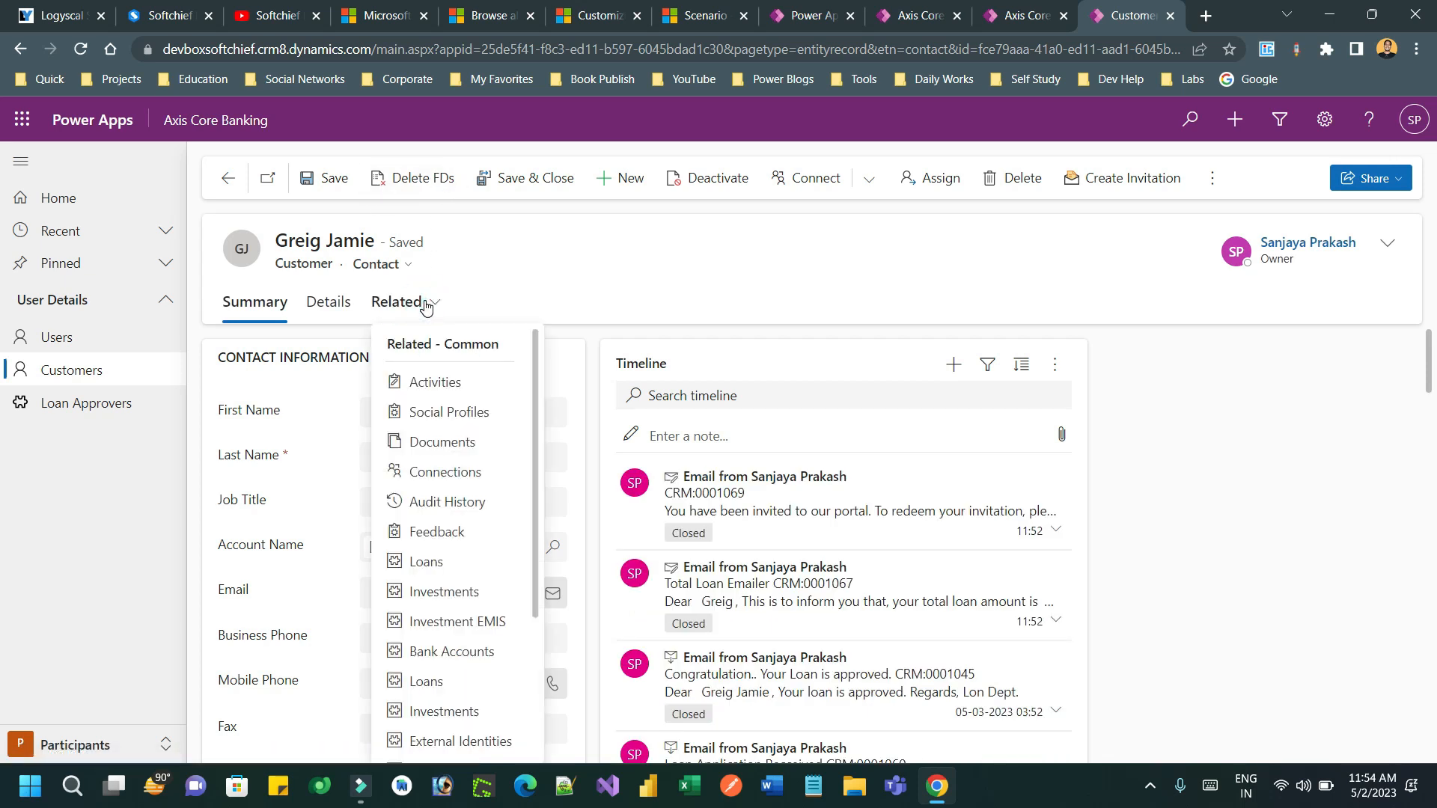
click(484, 714)
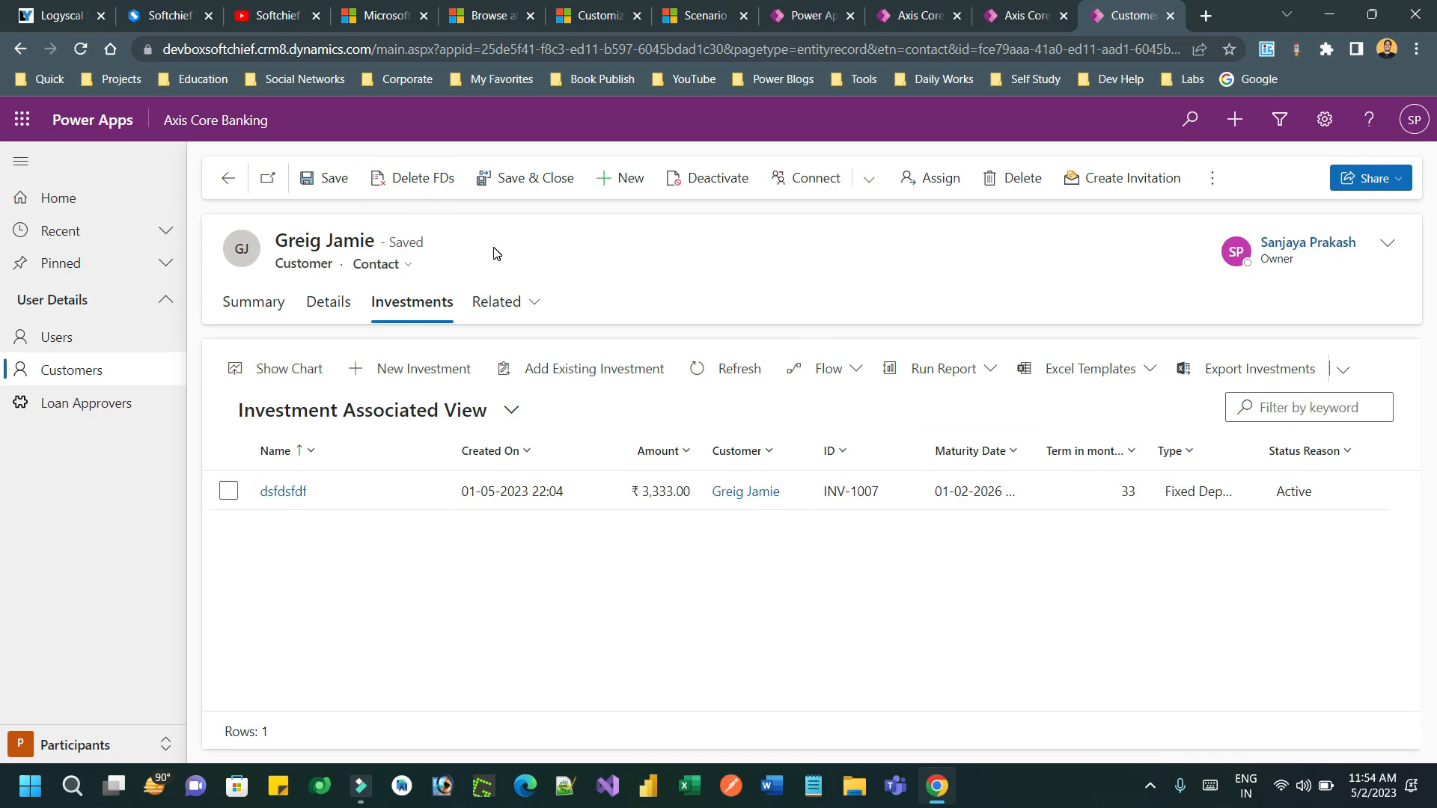
click(416, 178)
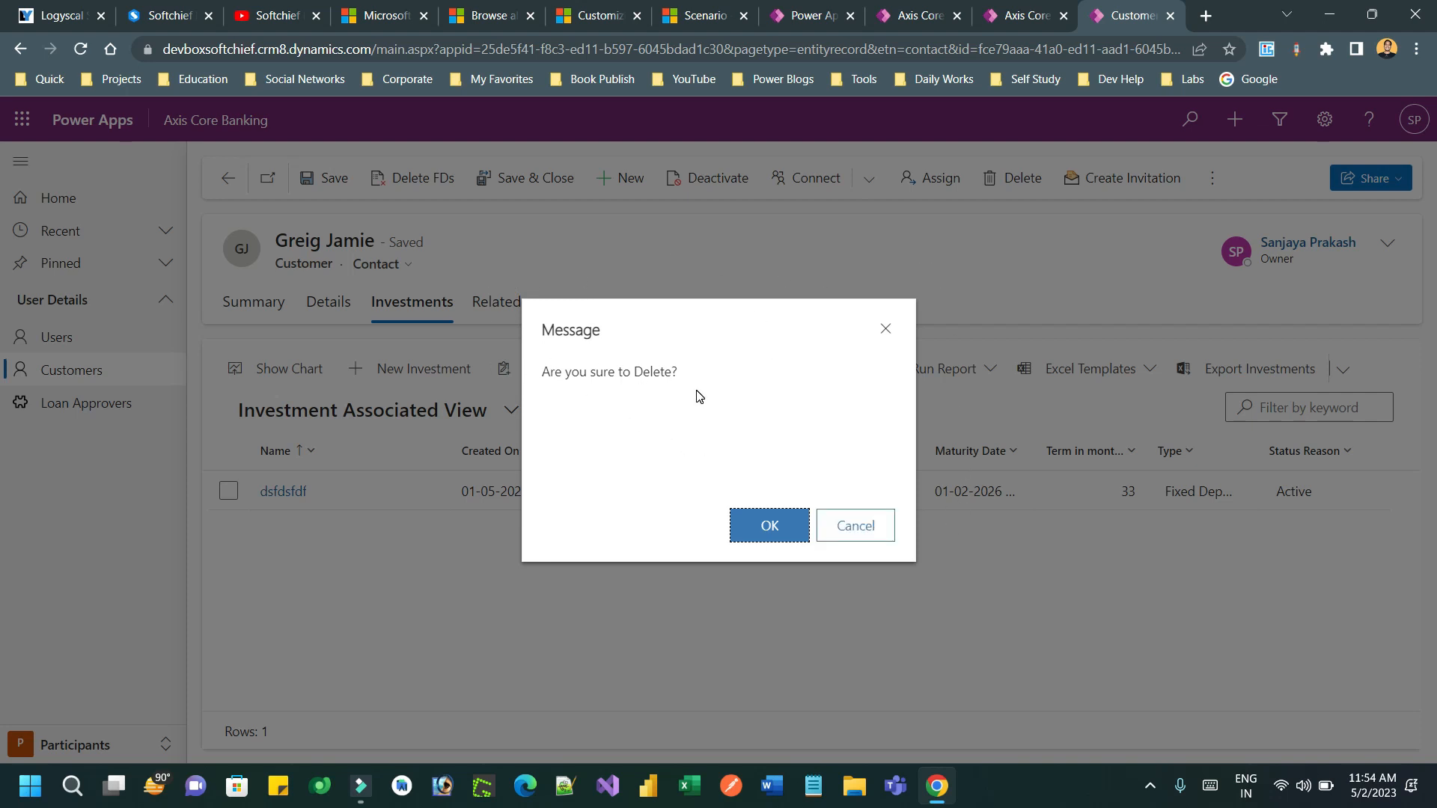
Cancel the first confirmation, then run Delete FDs again and confirm with OK.
click(859, 525)
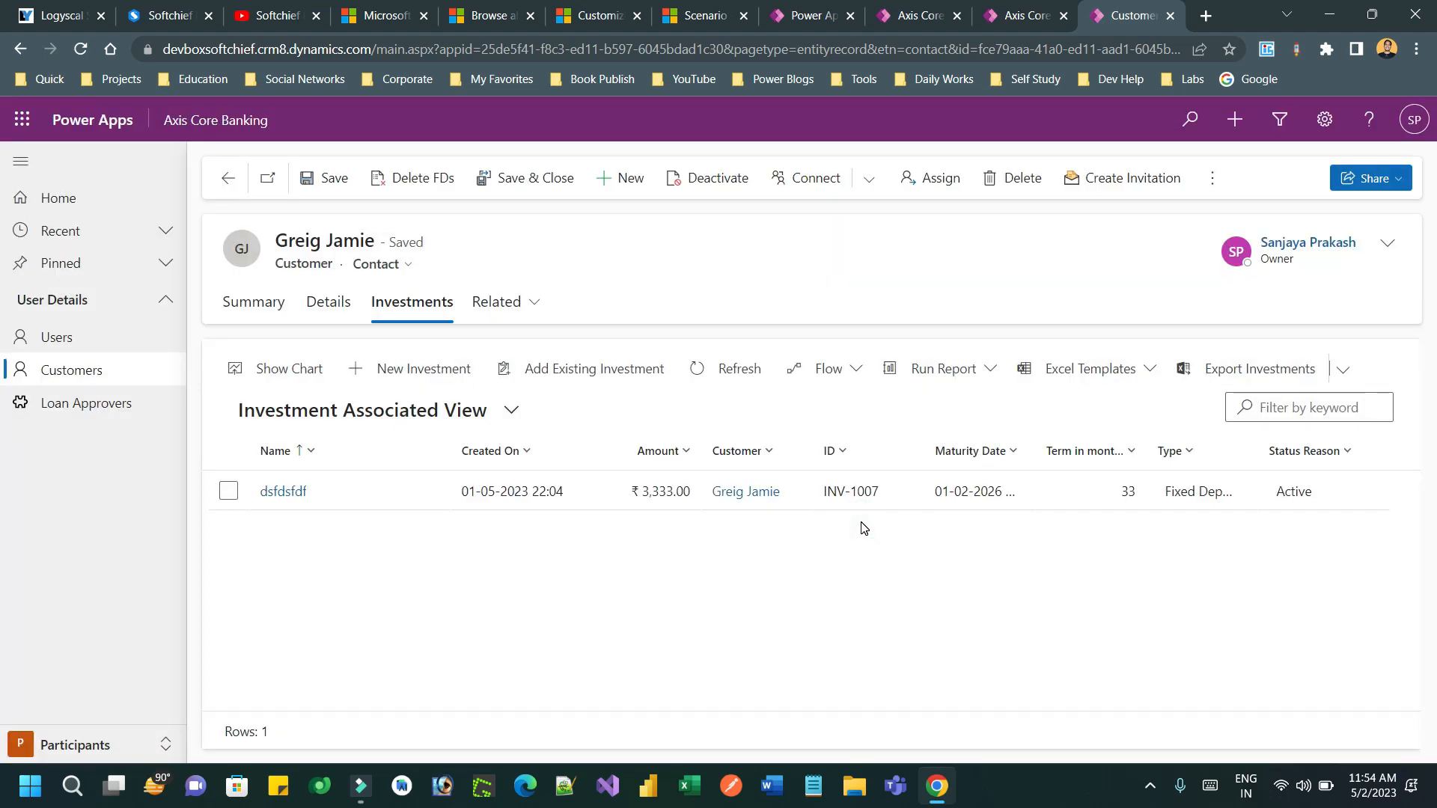
click(415, 180)
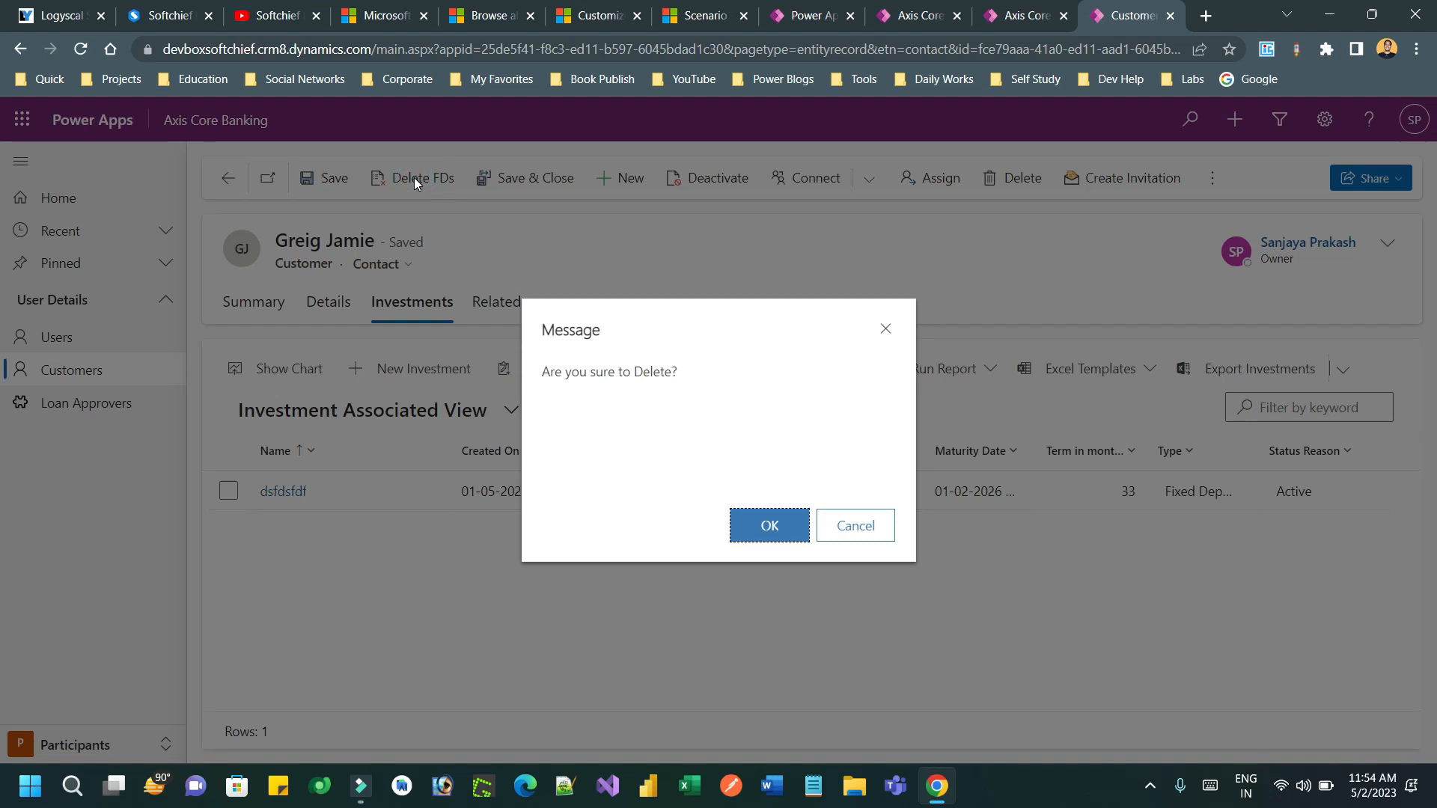
click(770, 526)
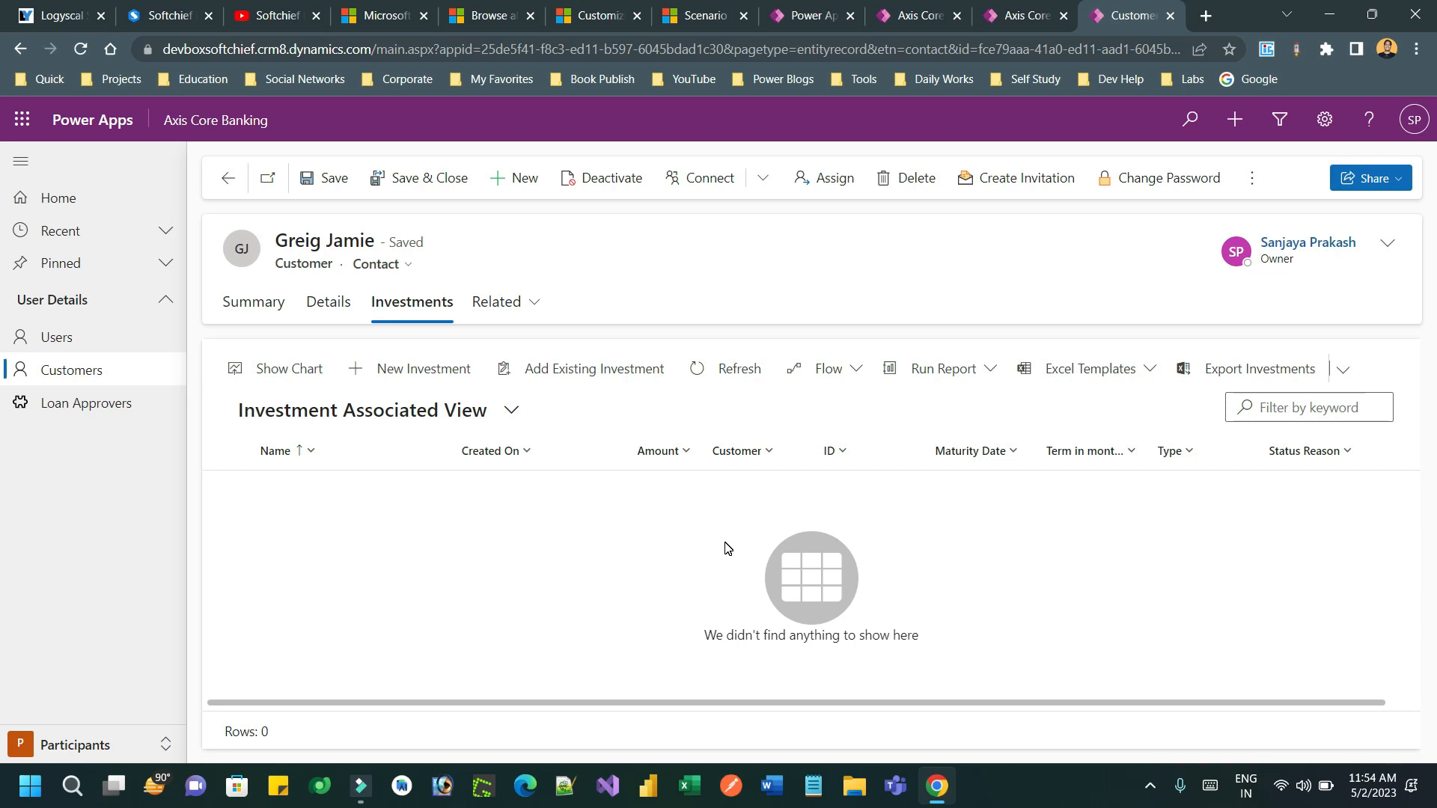
click(256, 311)
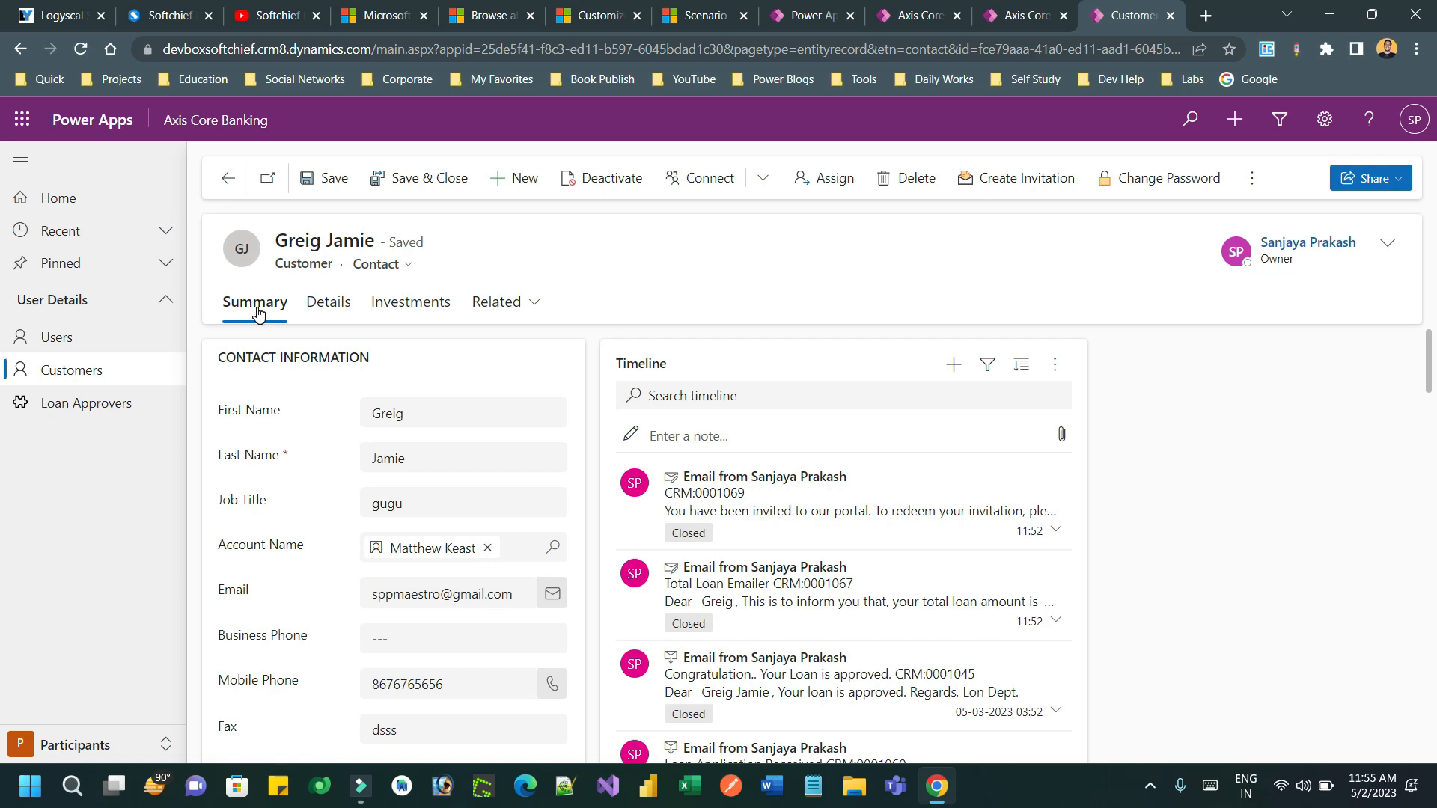
click(412, 309)
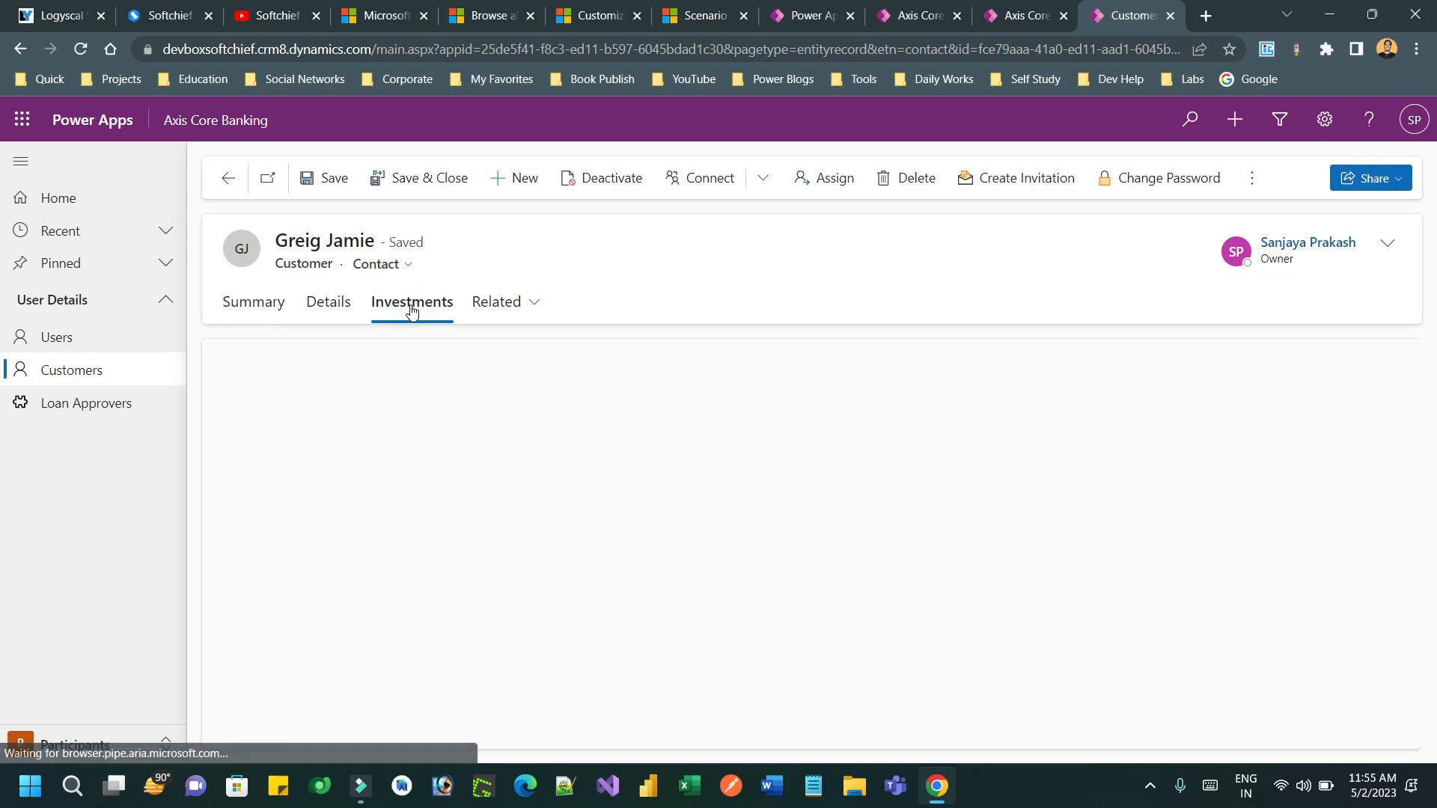
click(257, 309)
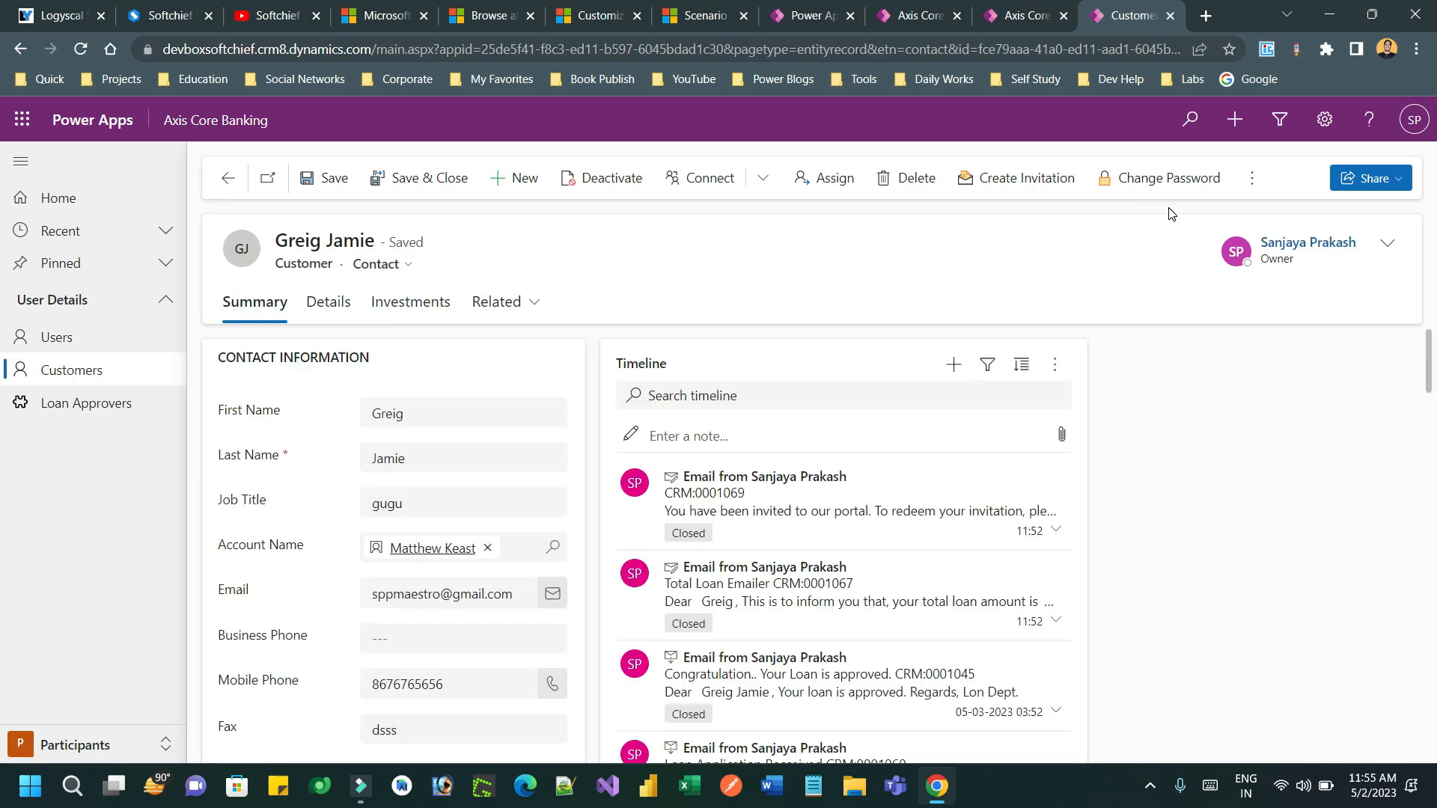